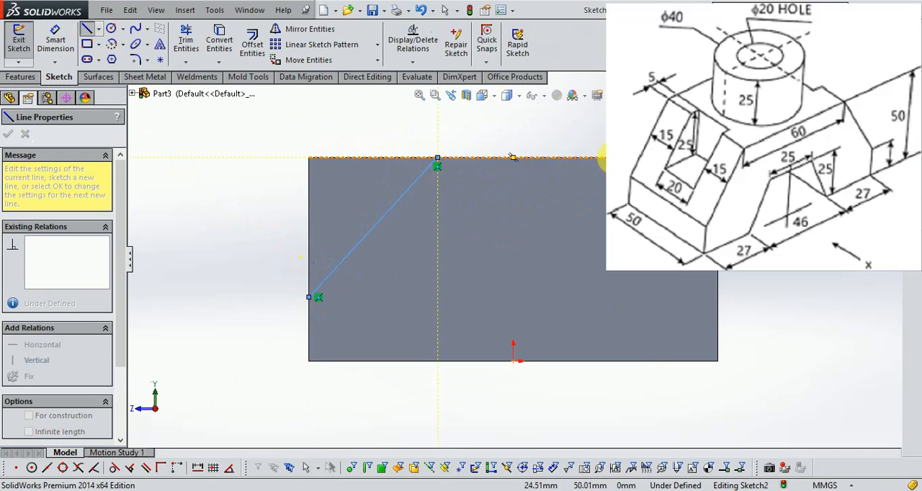
# - Sketch a sloped line across the face's upper right corner, from about 20 mm off centre to about 16 mm above the base
pyautogui.press('Escape')
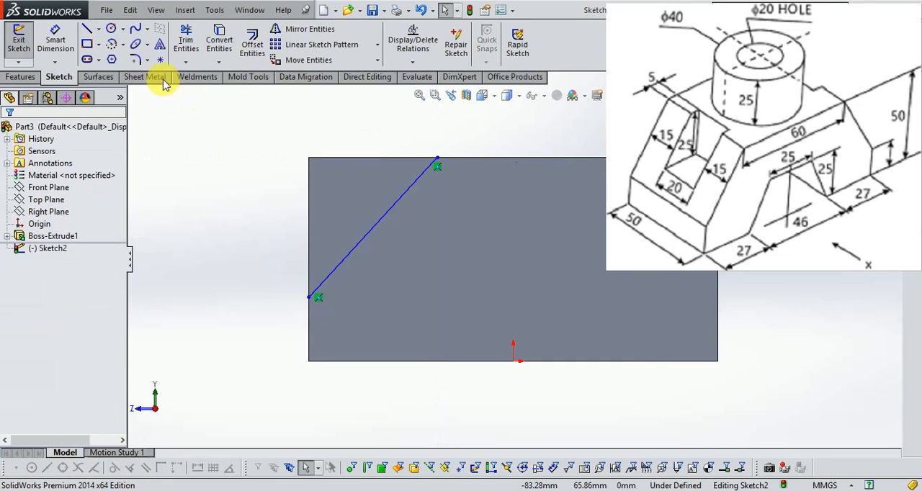
pyautogui.click(86, 30)
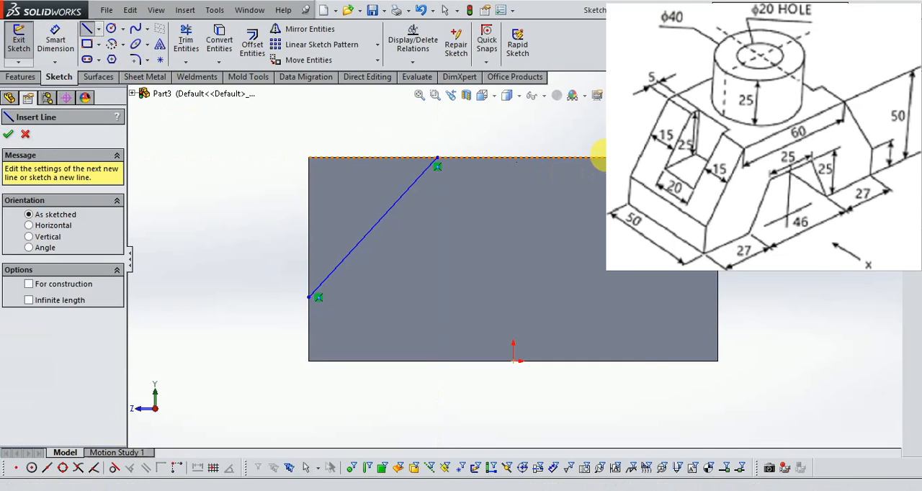
pyautogui.moveTo(598, 162); pyautogui.dragTo(718, 305)
pyautogui.press('Escape')
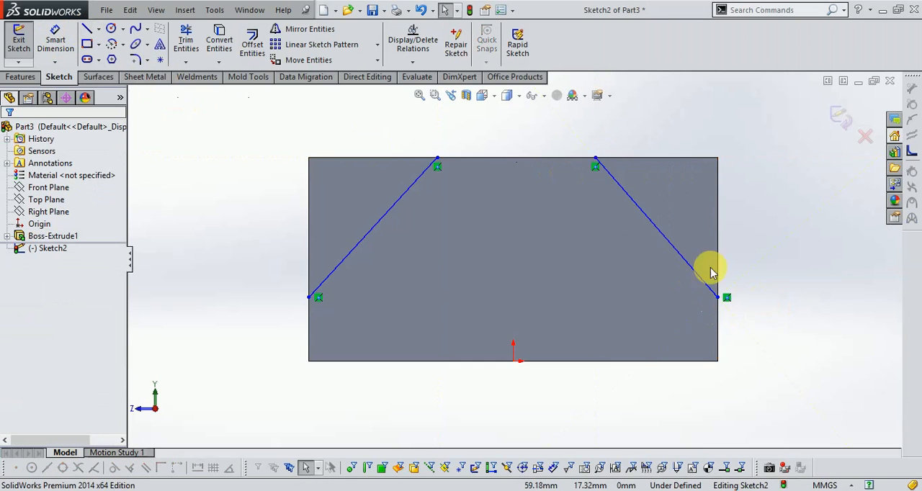
# - Dimension the lower end of the left sloped line 15 mm above the block's bottom edge
pyautogui.click(55, 42)
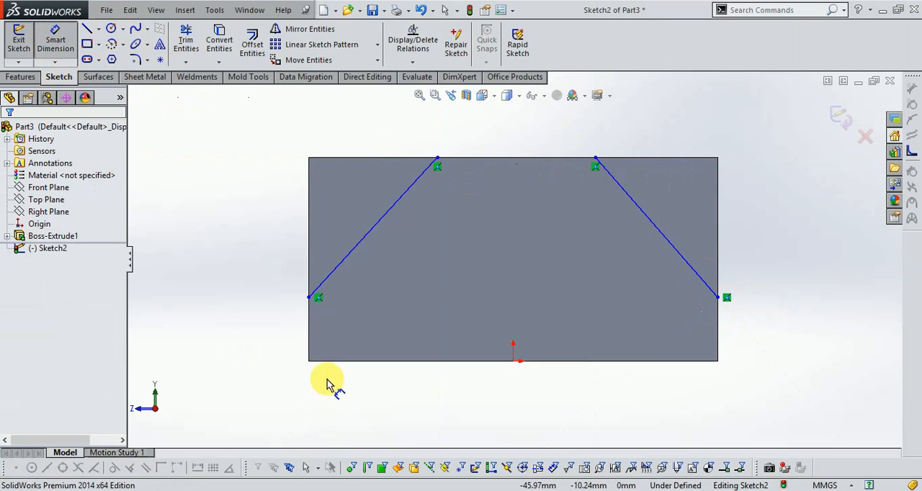
pyautogui.click(309, 298)
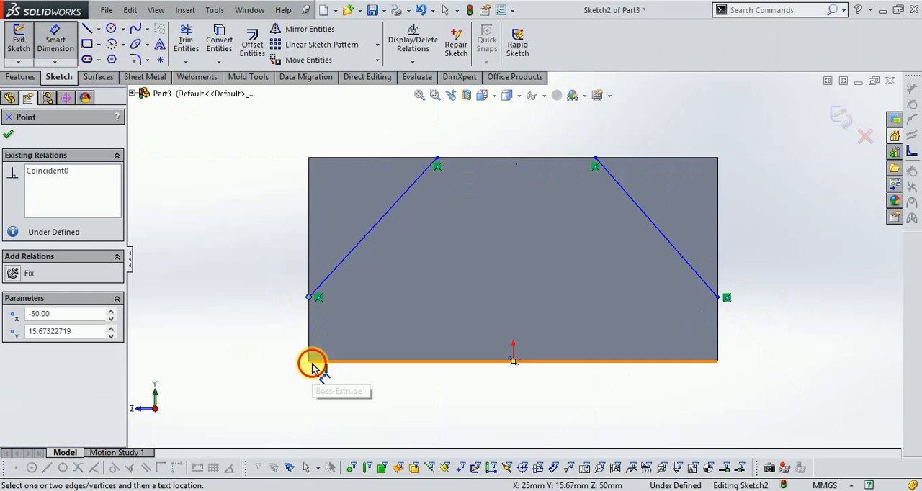
pyautogui.click(312, 364)
pyautogui.click(266, 343)
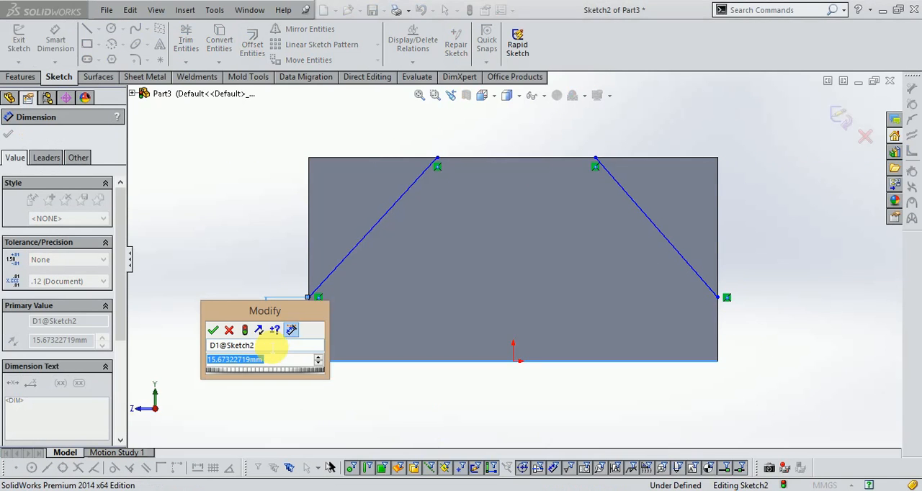
pyautogui.write('15')
pyautogui.press('Return')
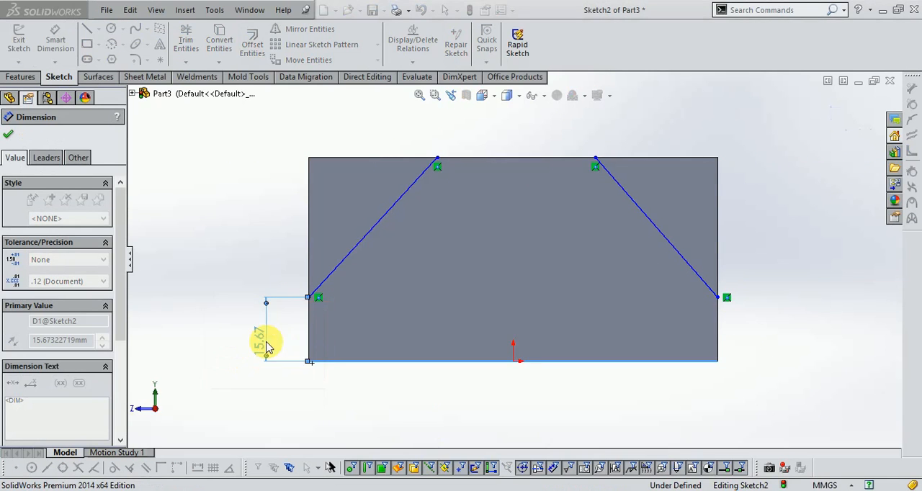
# - Dimension the lower end of the right sloped line 15 mm above the block's bottom edge
pyautogui.click(718, 301)
pyautogui.click(702, 362)
pyautogui.click(765, 343)
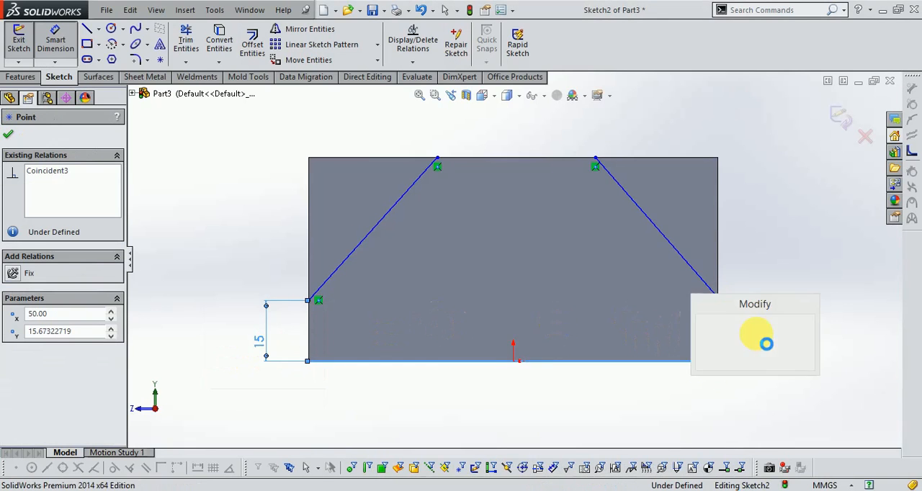
pyautogui.write('15.')
pyautogui.press('Return')
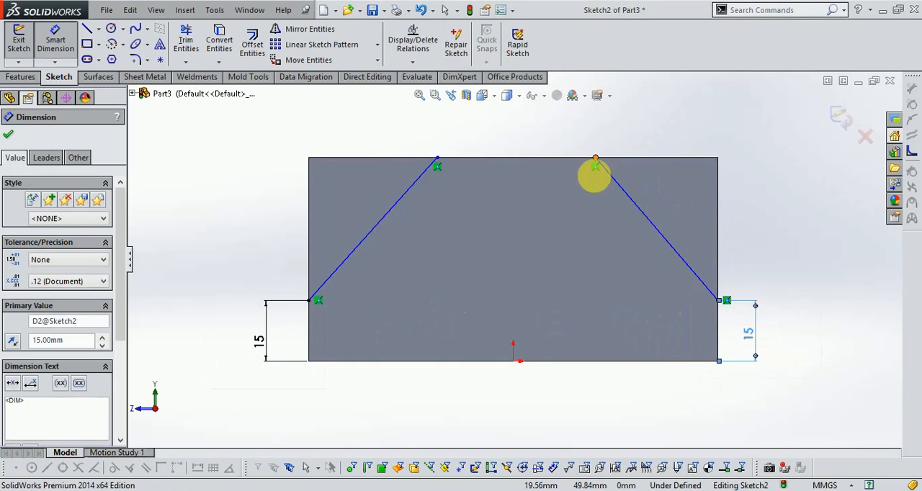
# - Dimension the upper end of the right sloped line 30 mm horizontally from the origin
pyautogui.click(595, 160)
pyautogui.click(512, 362)
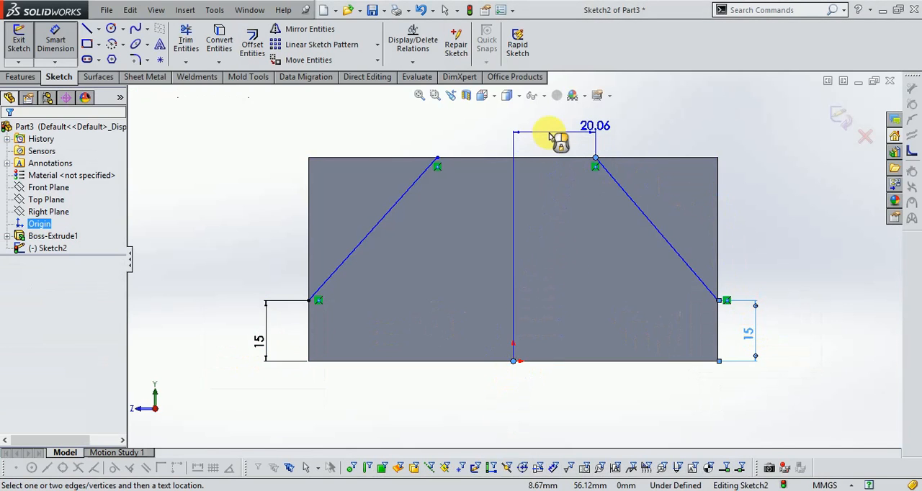
pyautogui.click(550, 136)
pyautogui.write('30')
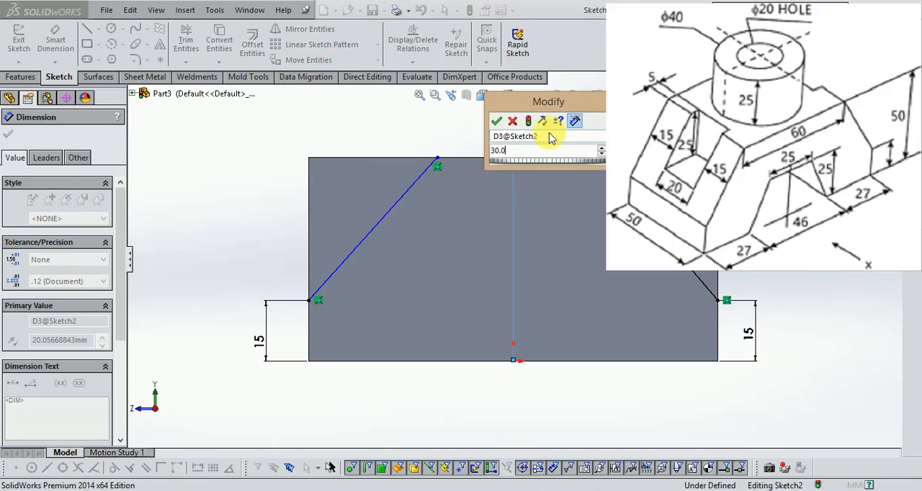
pyautogui.press('Return')
# - Dimension the upper end of the left sloped line 30 mm horizontally from the origin
pyautogui.click(514, 367)
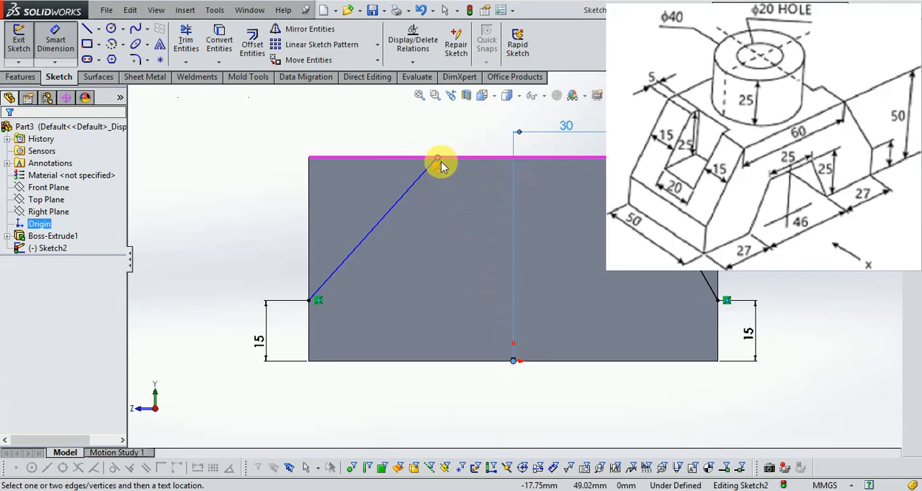
pyautogui.click(438, 160)
pyautogui.click(465, 136)
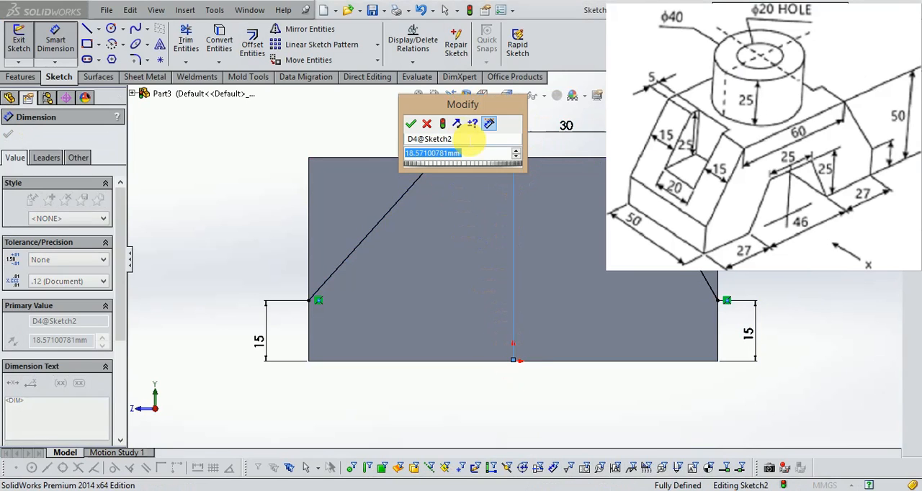
pyautogui.write('30')
pyautogui.press('Return')
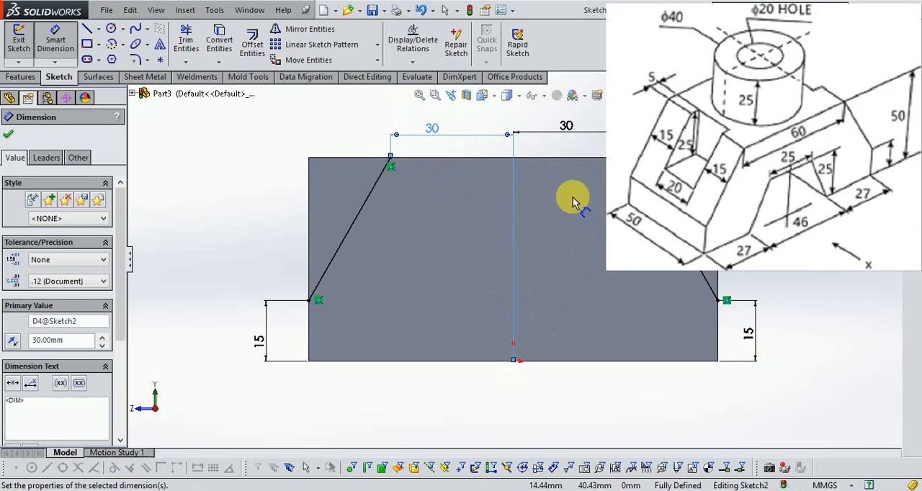
# - Close the left corner triangle with lines along the block's top and left edges
pyautogui.click(86, 30)
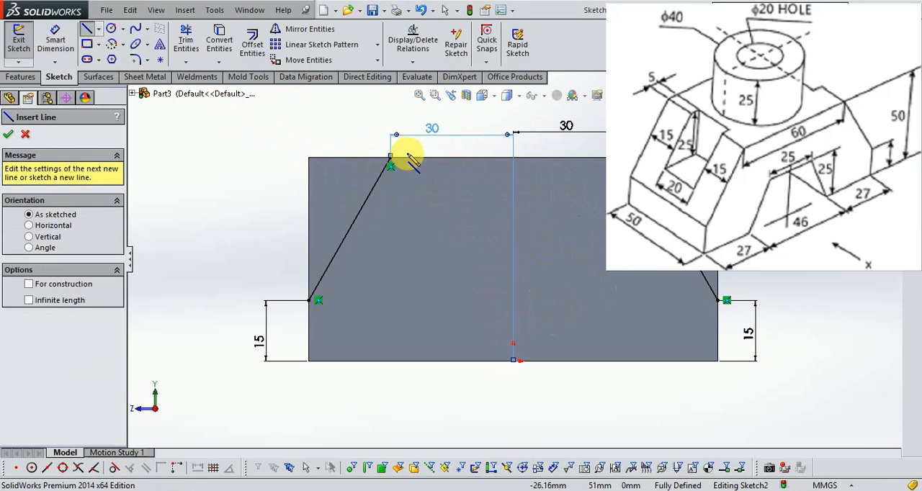
pyautogui.click(390, 157)
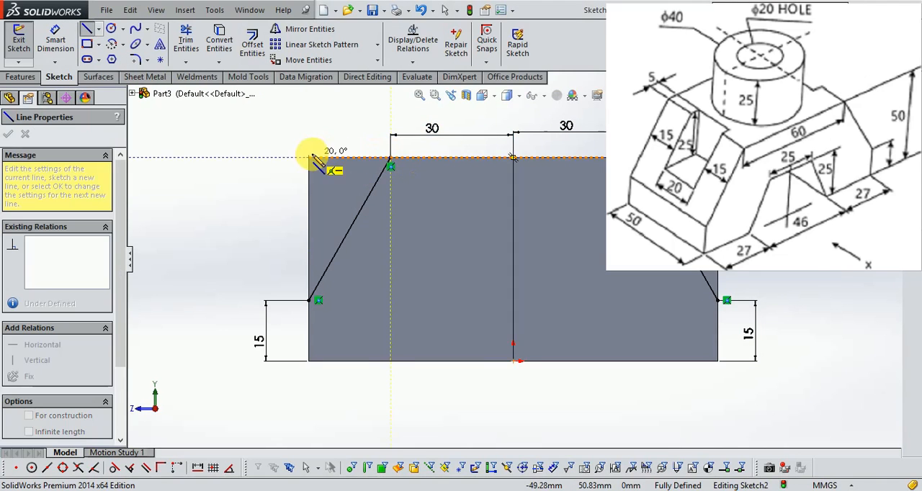
pyautogui.click(308, 157)
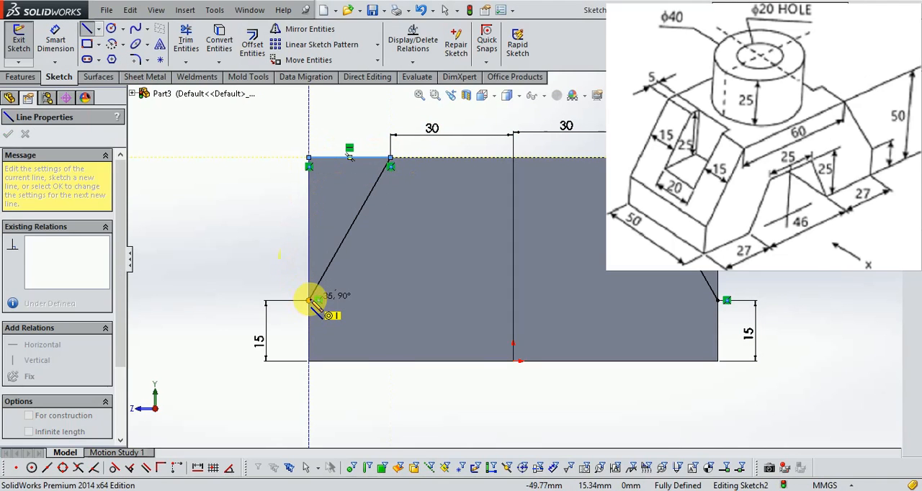
pyautogui.click(310, 300)
# - Close the right corner triangle with lines along the block's top and right edges, and exit the sketch
pyautogui.click(635, 159)
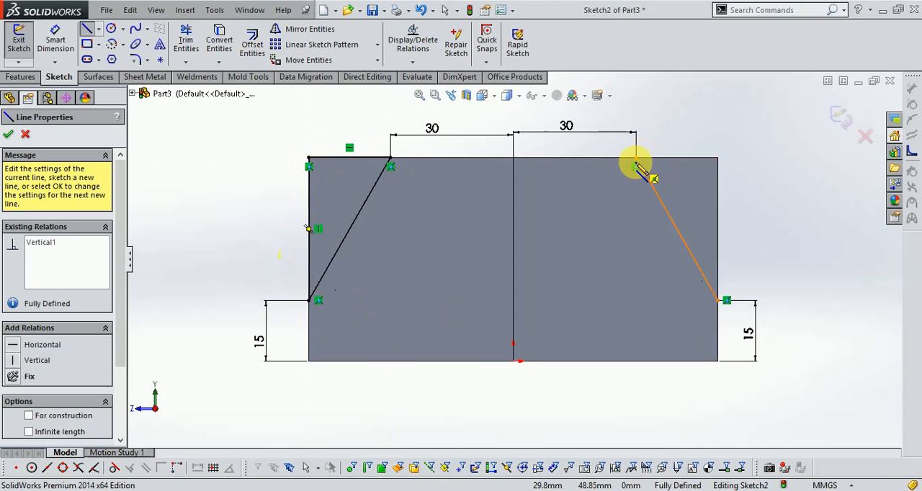
pyautogui.click(717, 157)
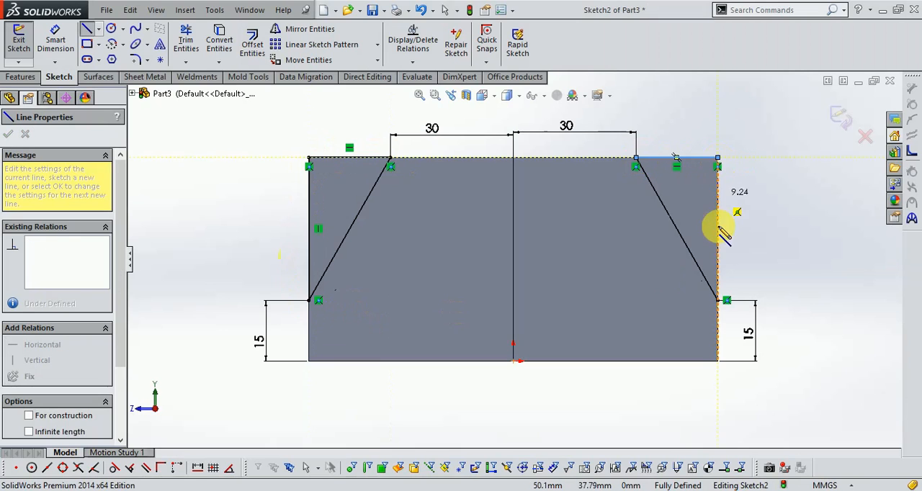
pyautogui.click(718, 300)
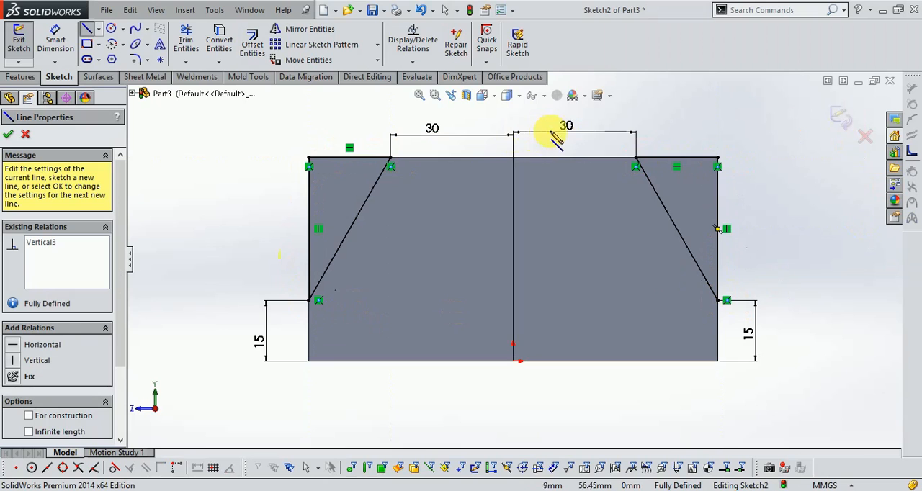
pyautogui.click(841, 118)
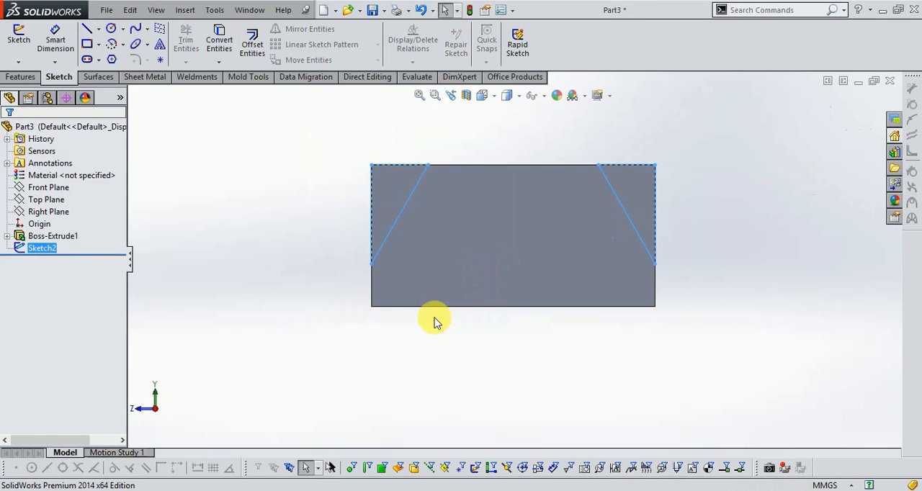
# - Cut-extrude both corner triangles through the block with a blind depth of 50 mm
pyautogui.moveTo(434, 322); pyautogui.dragTo(484, 350, button='middle')
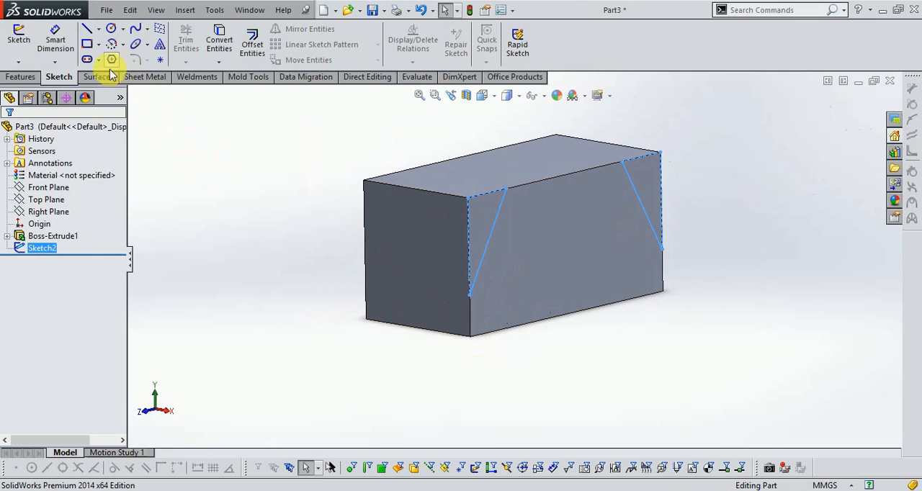
pyautogui.click(22, 76)
pyautogui.click(203, 42)
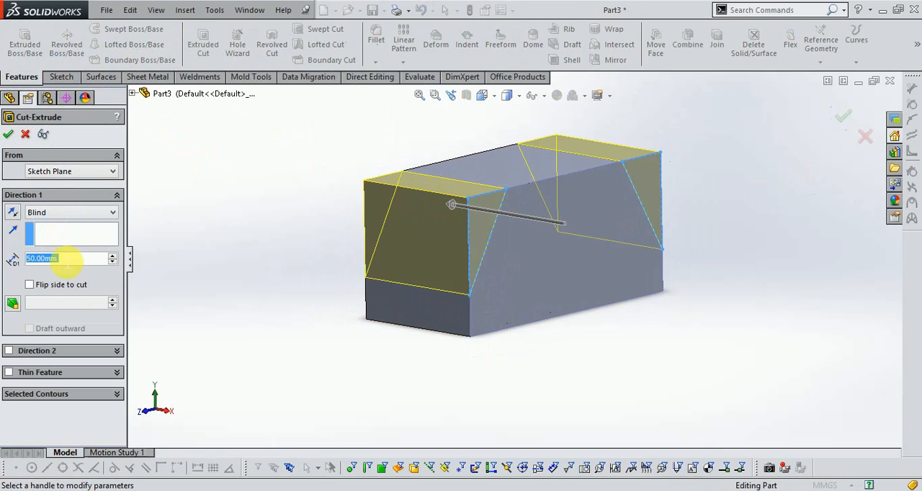
pyautogui.click(9, 135)
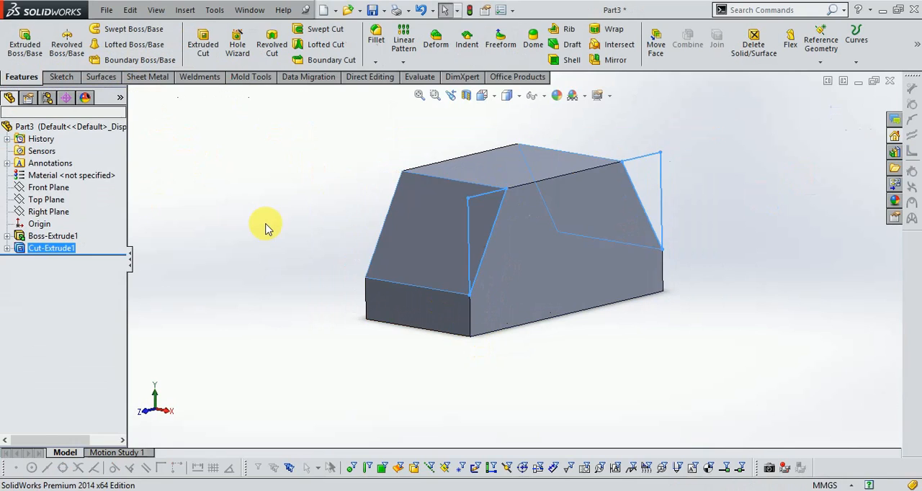
# - Check the Exercise - 13 drawing in Windows Photo Viewer, and start a sketch on the block's large chamfered side face
pyautogui.moveTo(284, 206); pyautogui.dragTo(257, 197, button='middle')
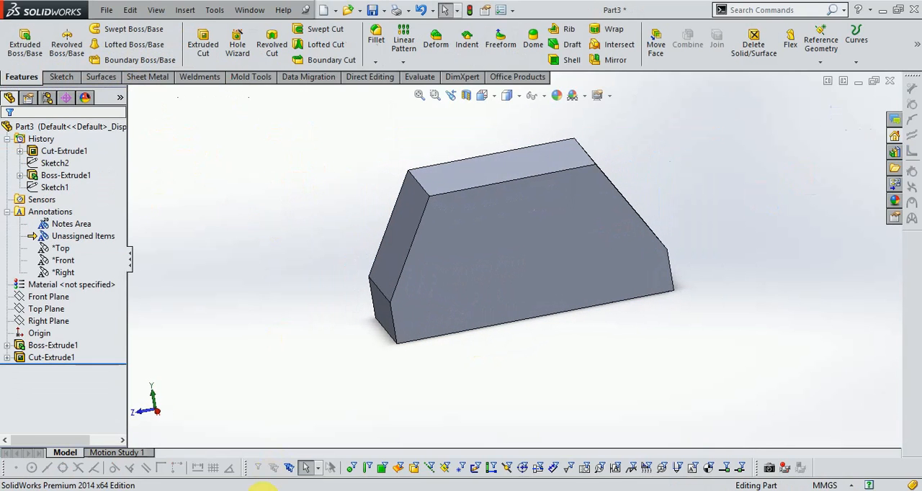
pyautogui.click(303, 488)
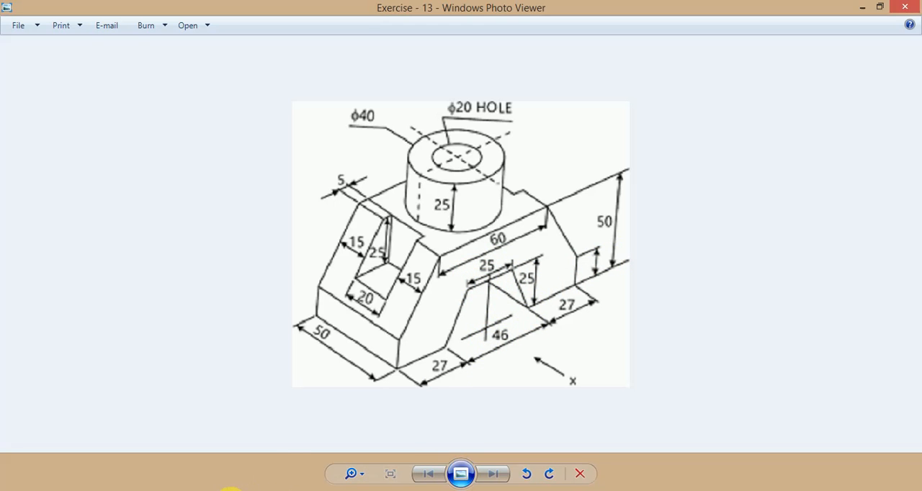
pyautogui.click(230, 490)
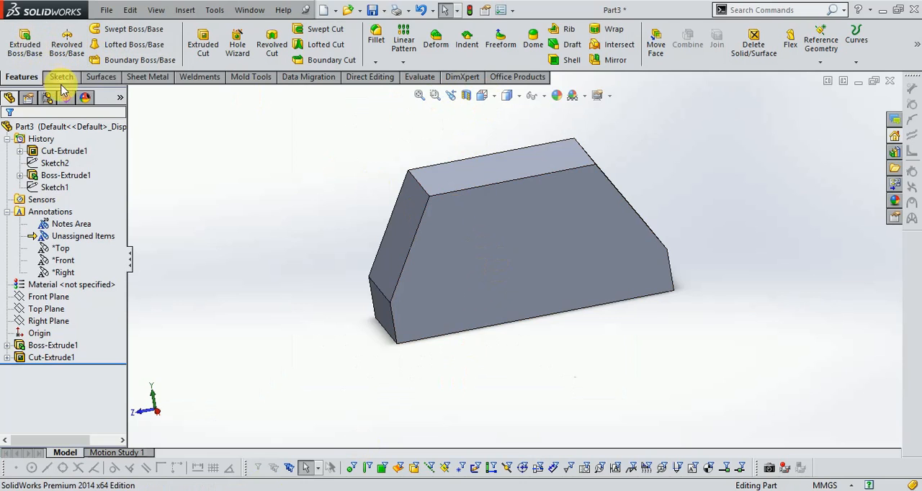
pyautogui.click(62, 78)
pyautogui.click(19, 36)
pyautogui.click(535, 271)
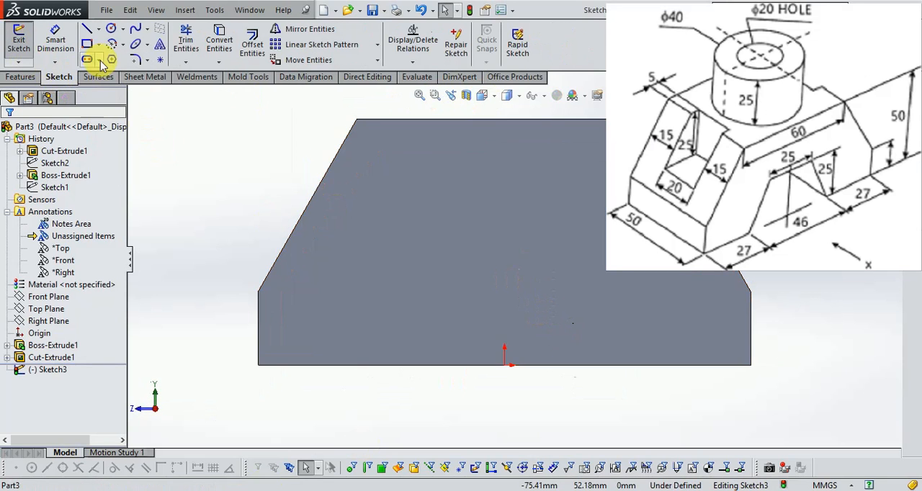
# - Draw a vertical centerline about 41 mm long upward from the origin
pyautogui.click(98, 29)
pyautogui.click(94, 45)
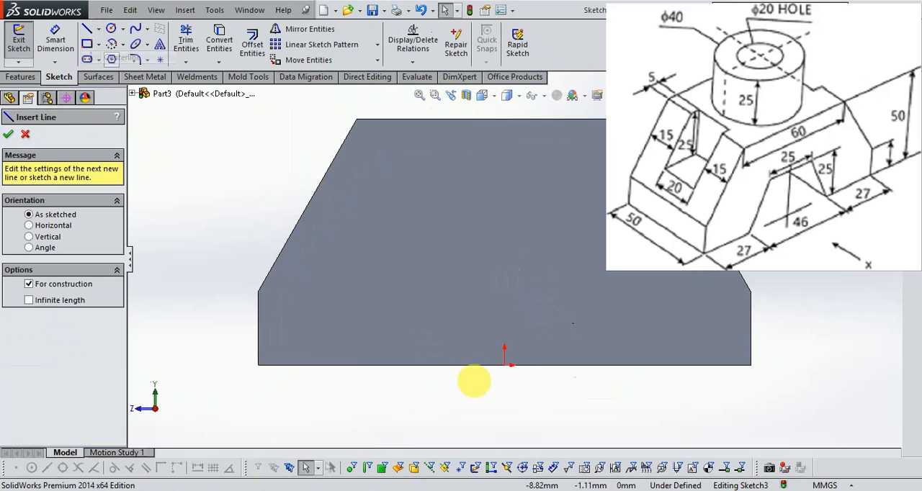
pyautogui.click(504, 365)
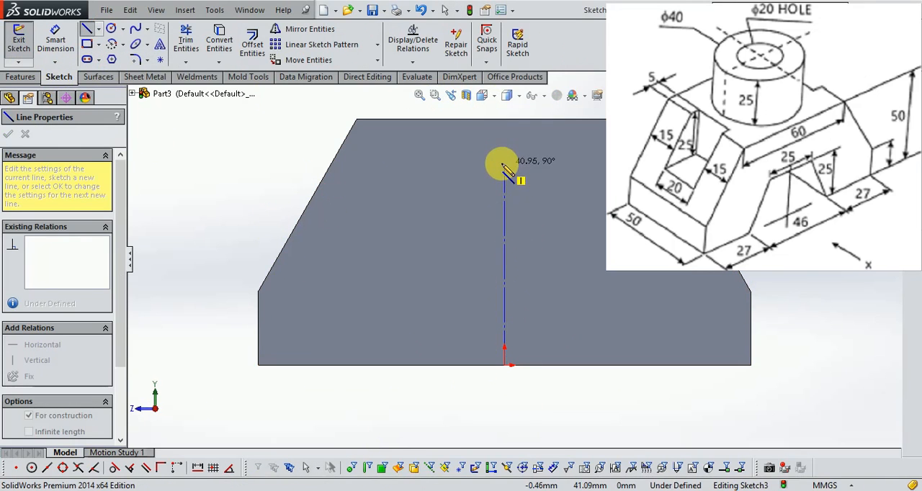
pyautogui.click(504, 164)
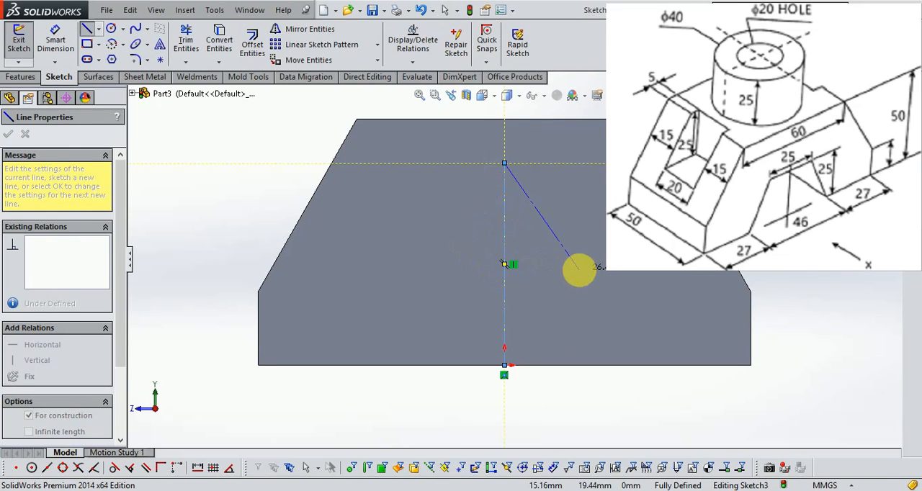
pyautogui.press('Escape')
# - Sketch a horizontal line about 25 mm long across the centerline, about 17.5 mm above the block's bottom edge
pyautogui.scroll(-3, 537, 344)
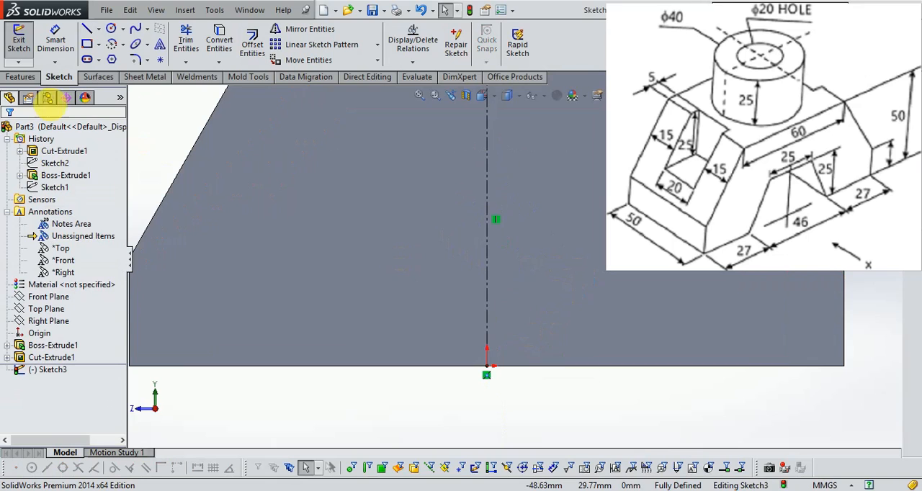
pyautogui.click(86, 32)
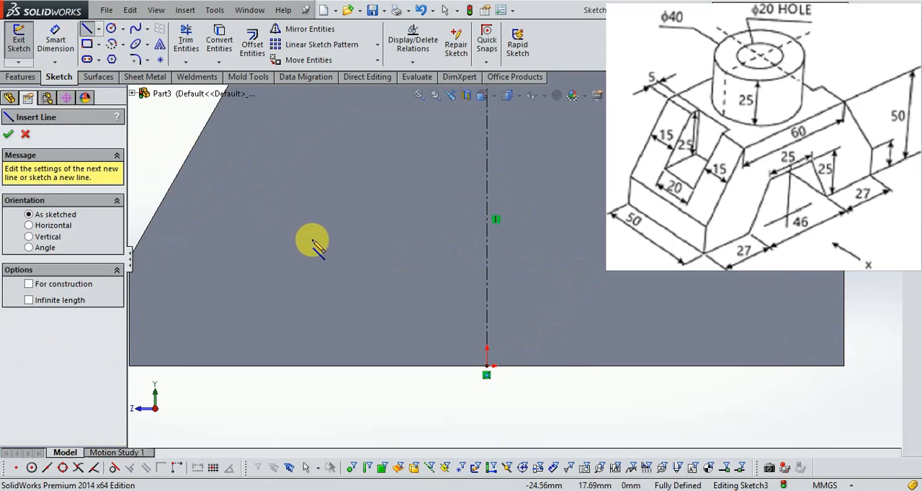
pyautogui.click(389, 241)
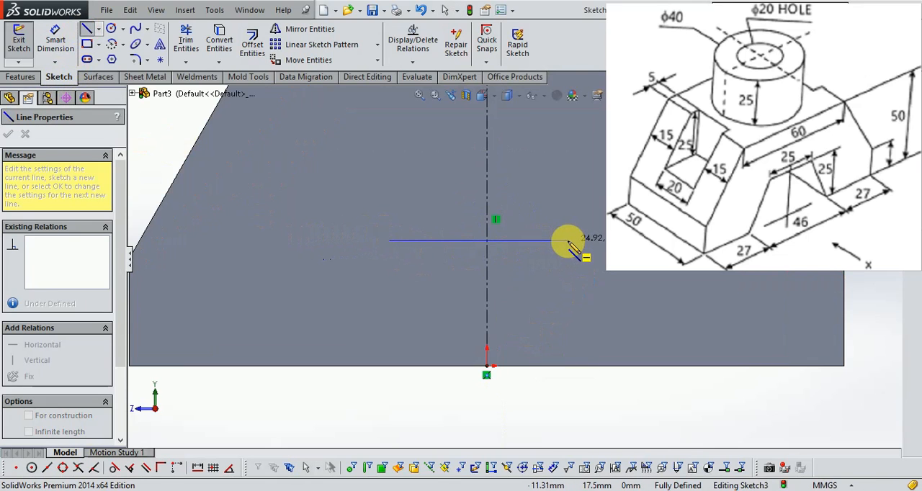
pyautogui.click(568, 241)
# - Dimension the horizontal line 25 mm above the block's bottom edge
pyautogui.click(55, 43)
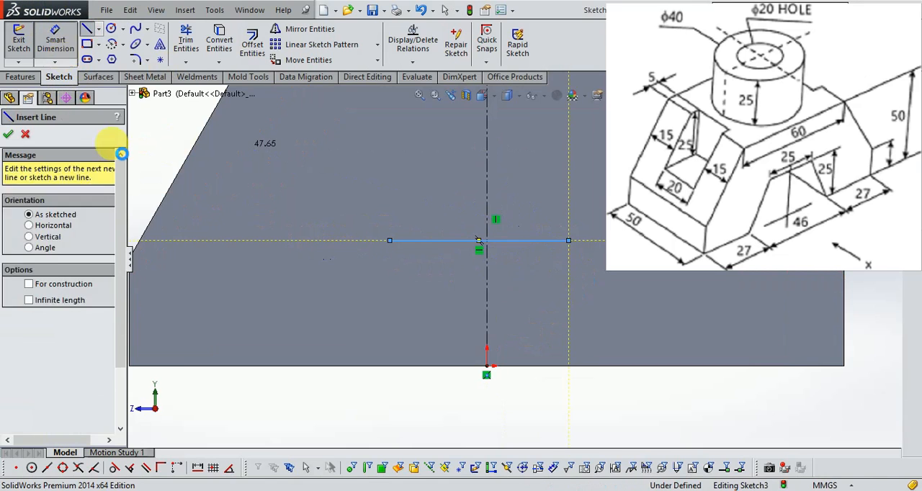
pyautogui.click(418, 242)
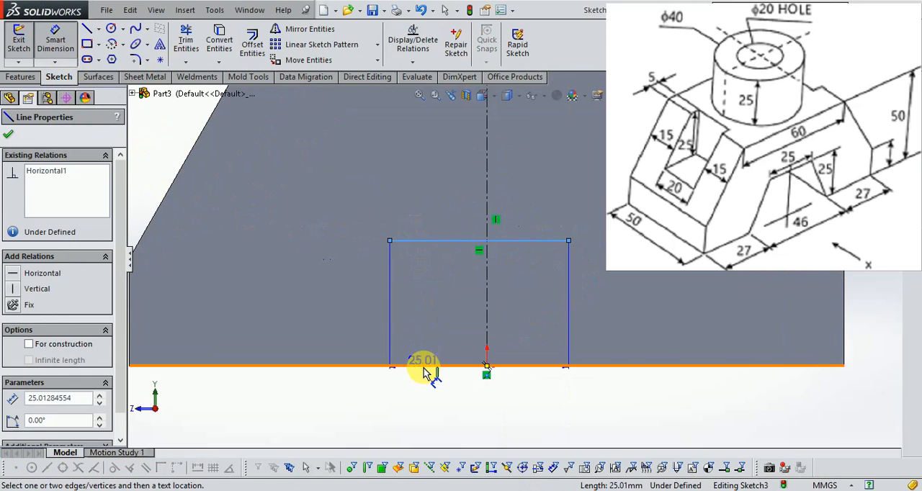
pyautogui.click(422, 369)
pyautogui.click(436, 308)
pyautogui.write('25')
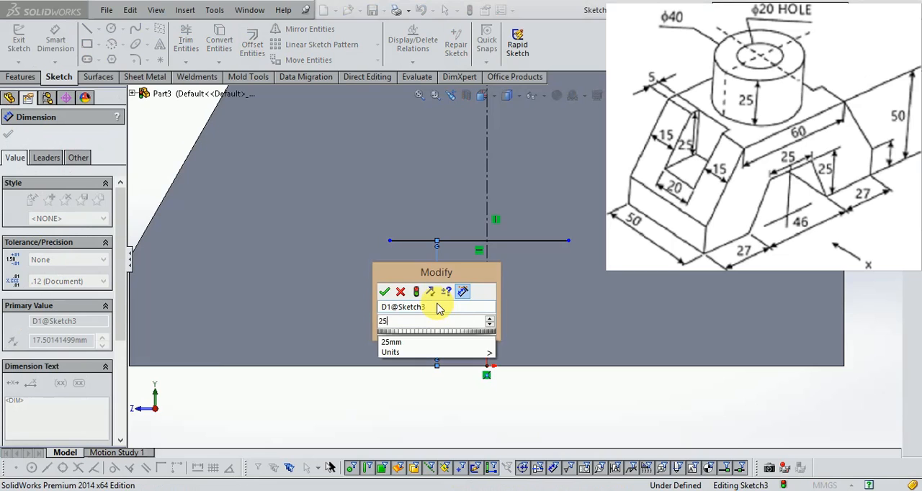
pyautogui.press('Return')
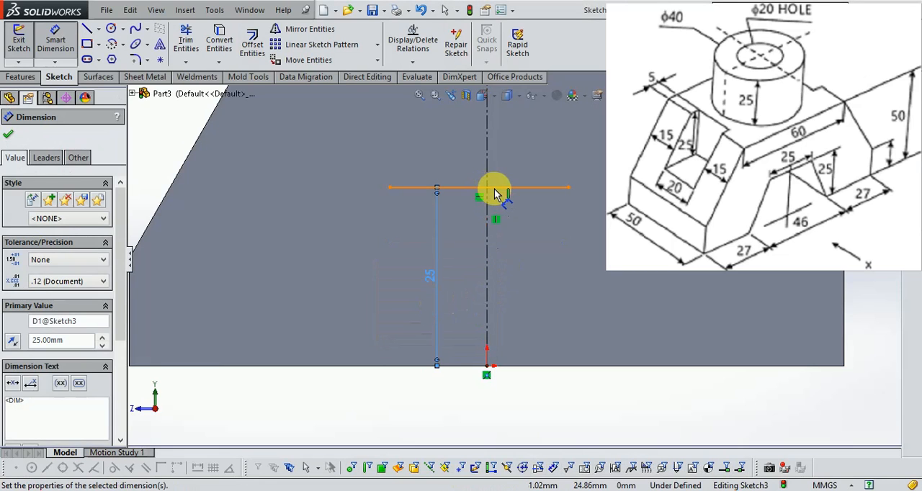
# - Set the horizontal line's length to 25 mm
pyautogui.click(494, 188)
pyautogui.click(508, 144)
pyautogui.write('25')
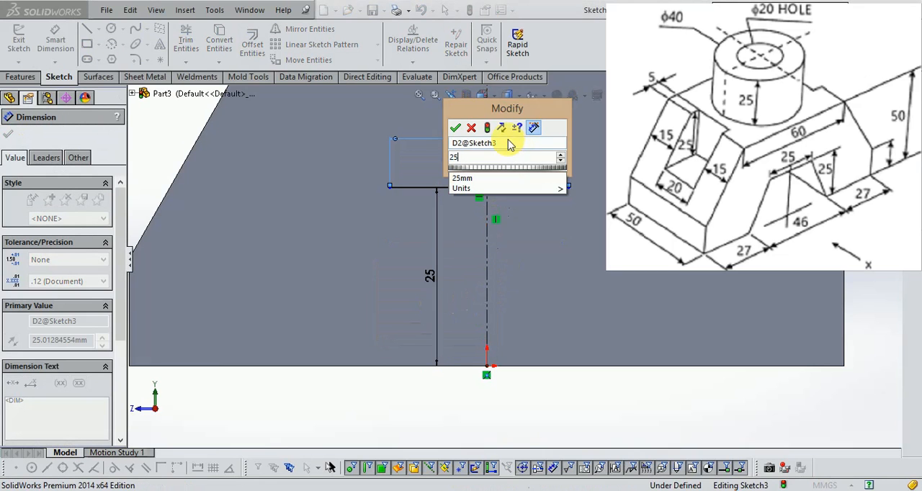
pyautogui.press('Return')
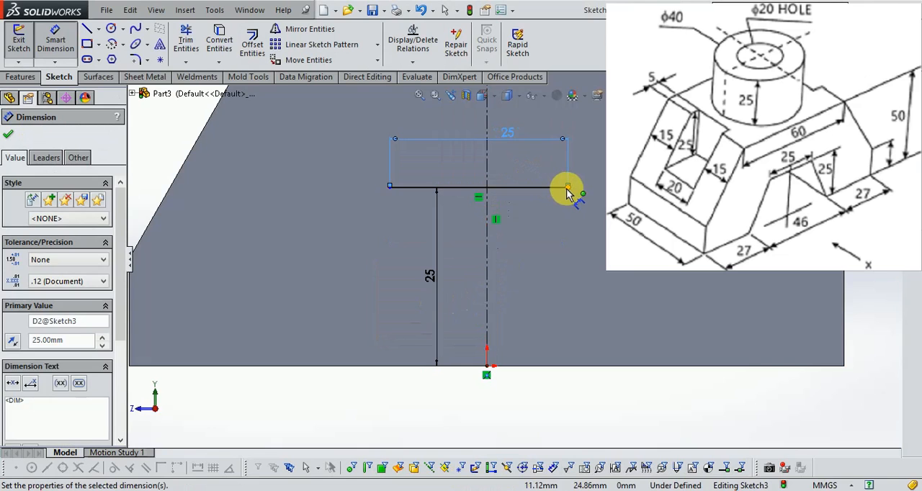
# - Dimension the horizontal line's end 12.5 mm from the vertical centerline to centre the line
pyautogui.click(496, 186)
pyautogui.click(488, 198)
pyautogui.click(535, 232)
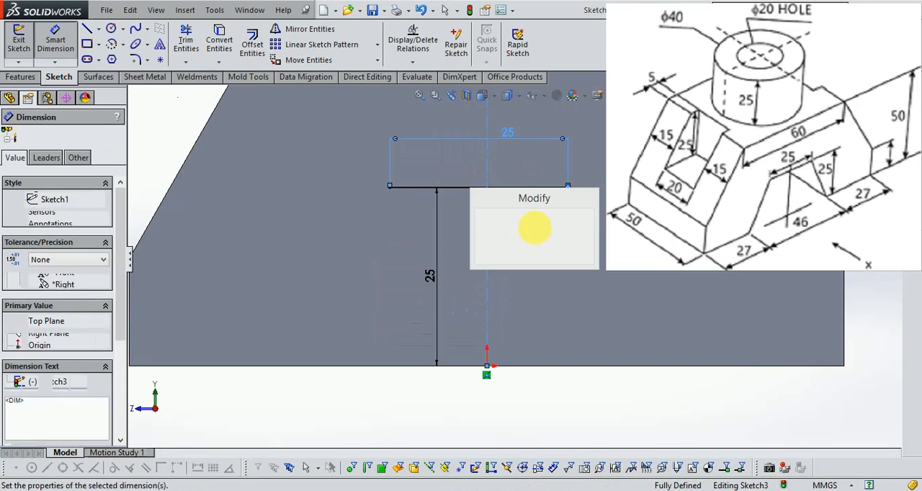
pyautogui.write('12.50')
pyautogui.press('Return')
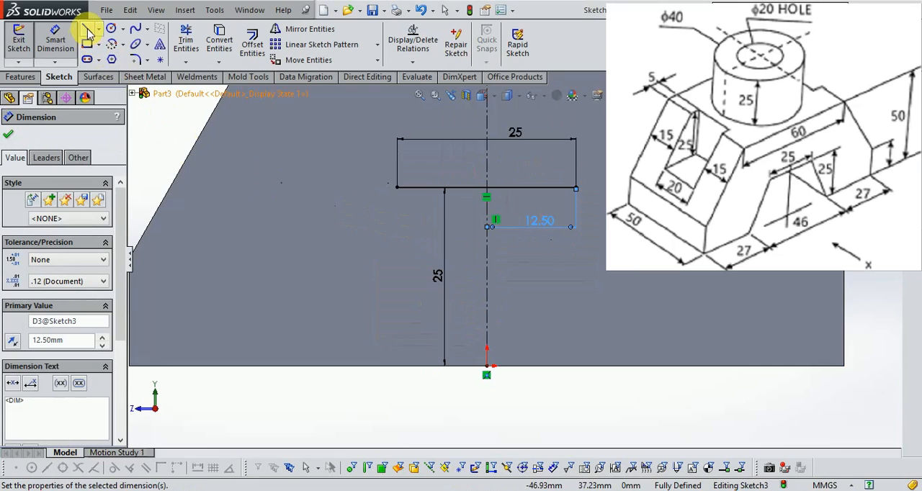
# - Close the trapezoid with two slanted lines down to the block's bottom edge and a base line about 47 mm long
pyautogui.click(87, 31)
pyautogui.click(396, 190)
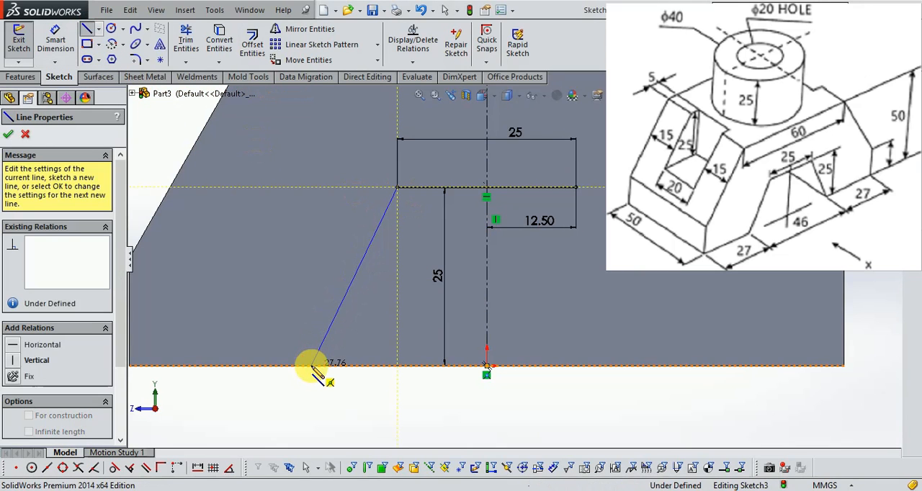
pyautogui.click(311, 366)
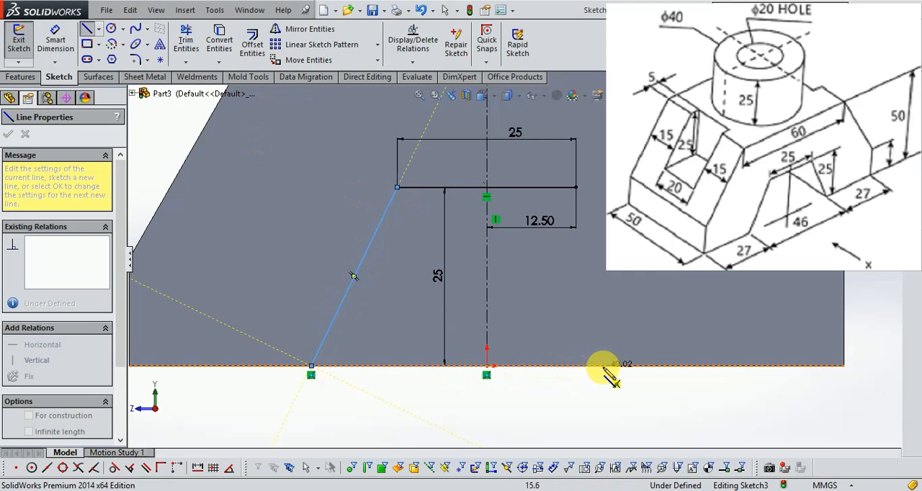
pyautogui.click(650, 365)
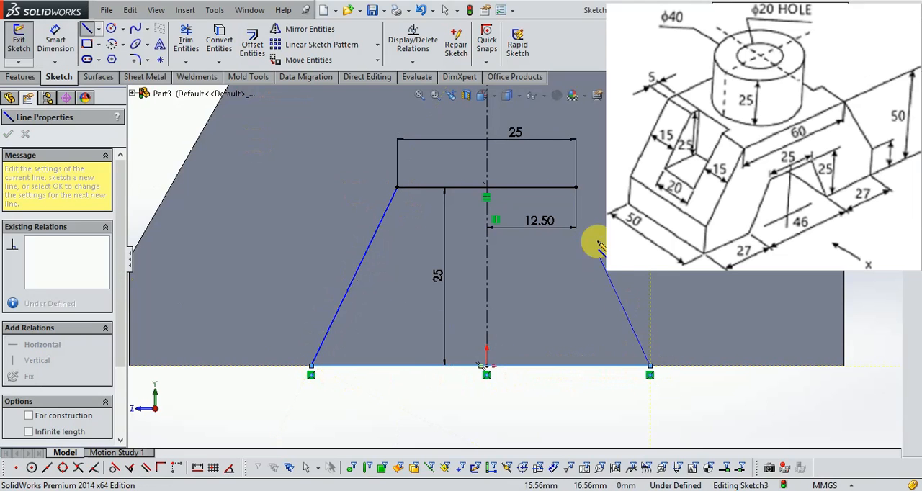
pyautogui.click(576, 188)
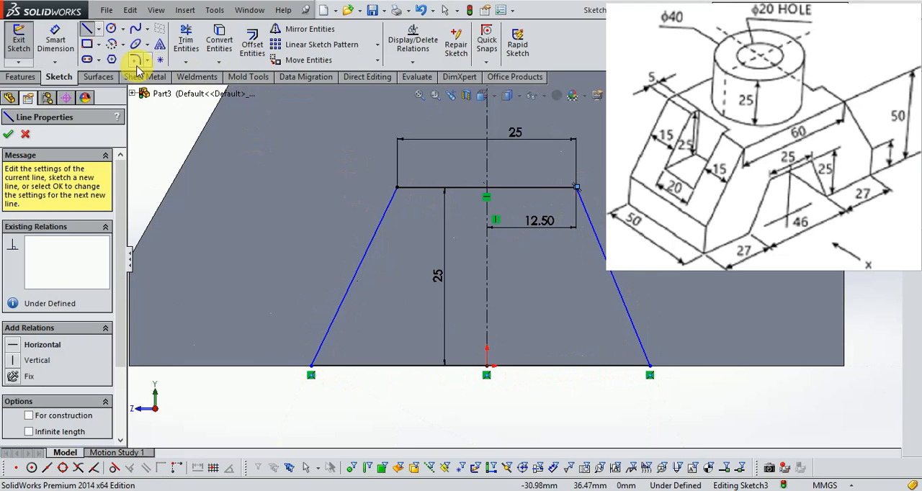
pyautogui.scroll(-15, 562, 175)
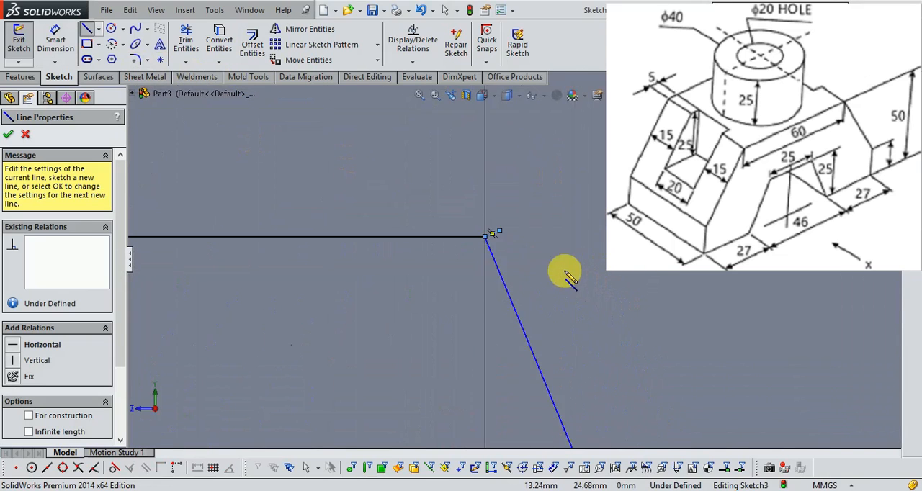
pyautogui.scroll(-6, 478, 226)
pyautogui.scroll(8, 555, 209)
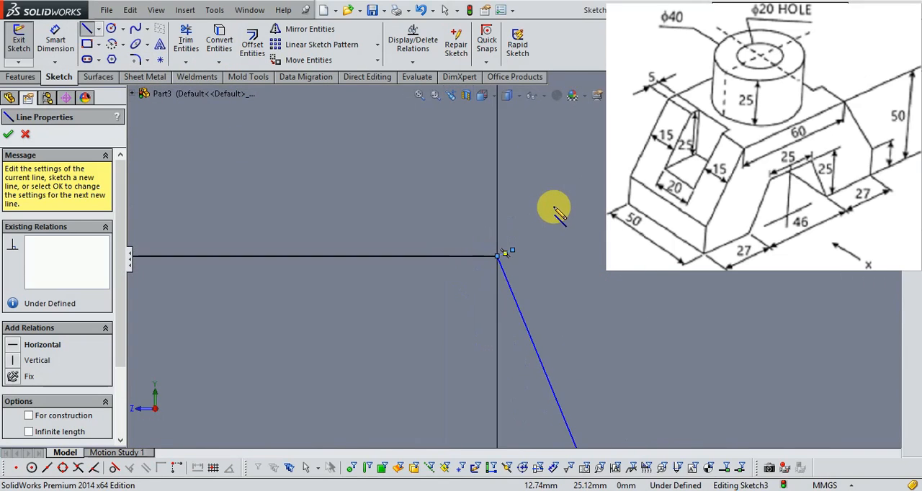
pyautogui.scroll(6, 554, 201)
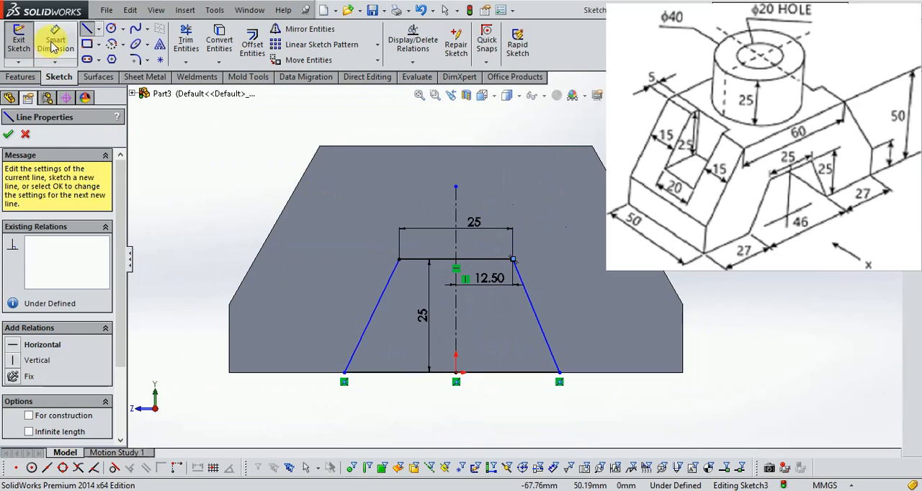
# - Set the trapezoid's base line length to 46 mm
pyautogui.click(54, 39)
pyautogui.scroll(-3, 548, 378)
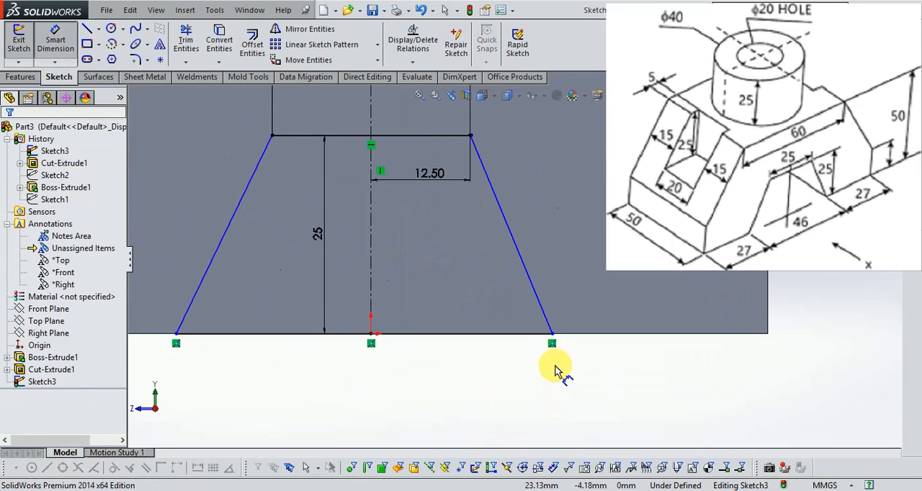
pyautogui.click(508, 334)
pyautogui.click(494, 391)
pyautogui.write('4')
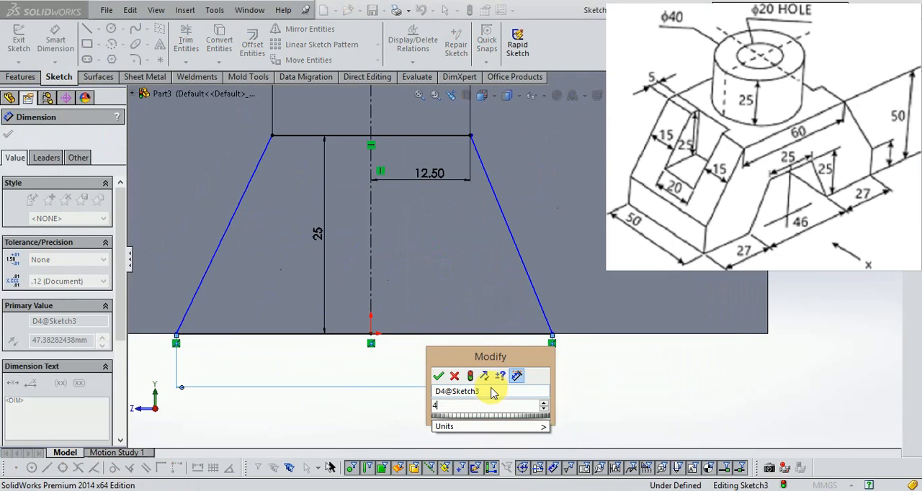
pyautogui.write('6')
pyautogui.press('Return')
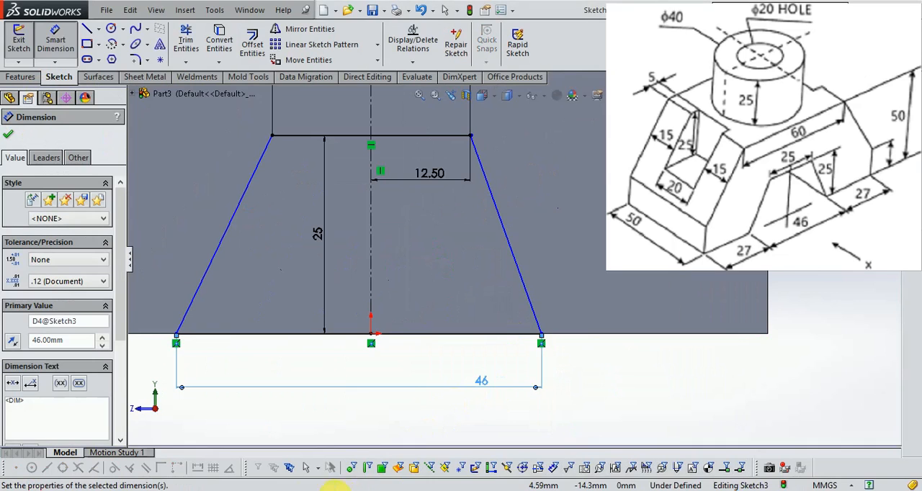
# - Check the Exercise - 13 drawing in Windows Photo Viewer, and dimension the base's right corner 23 mm from the origin
pyautogui.hotkey('alt', 'Tab')
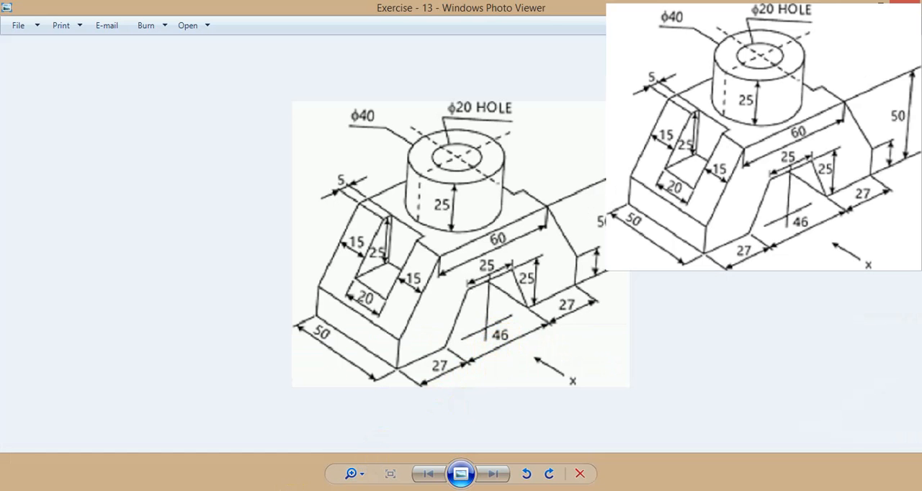
pyautogui.hotkey('alt', 'Tab')
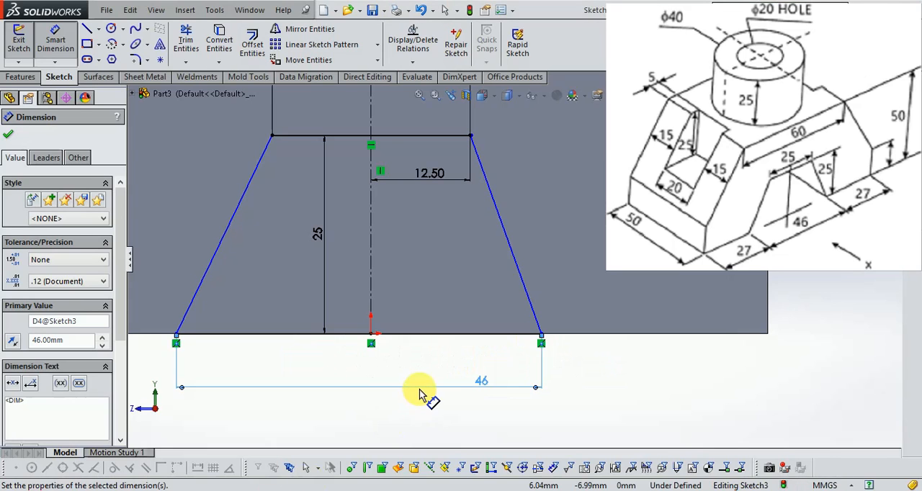
pyautogui.click(542, 336)
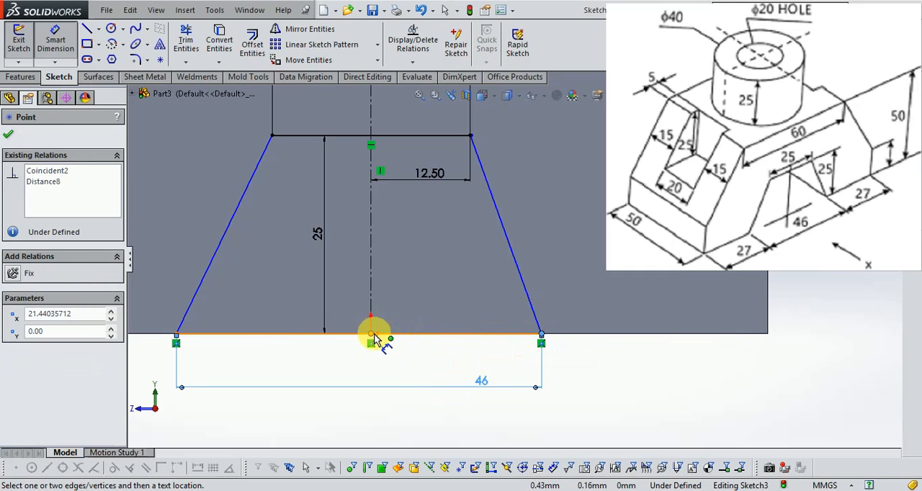
pyautogui.click(371, 336)
pyautogui.click(436, 358)
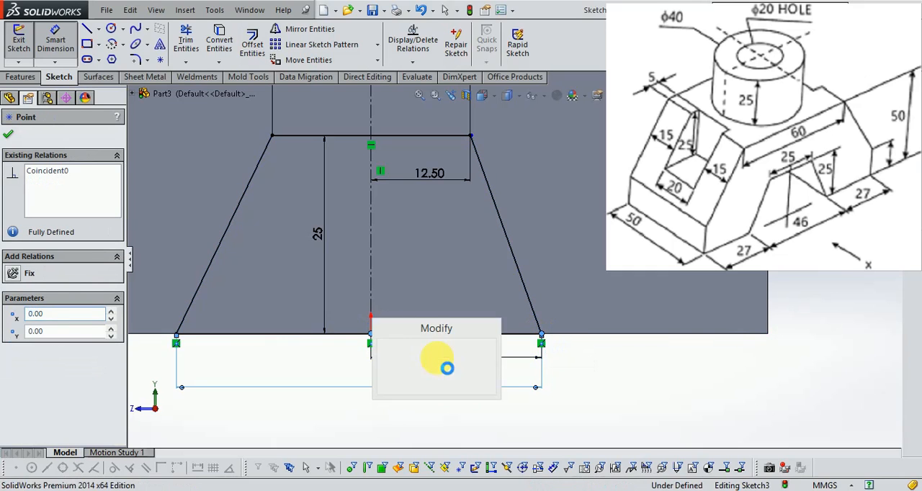
pyautogui.write('23.0')
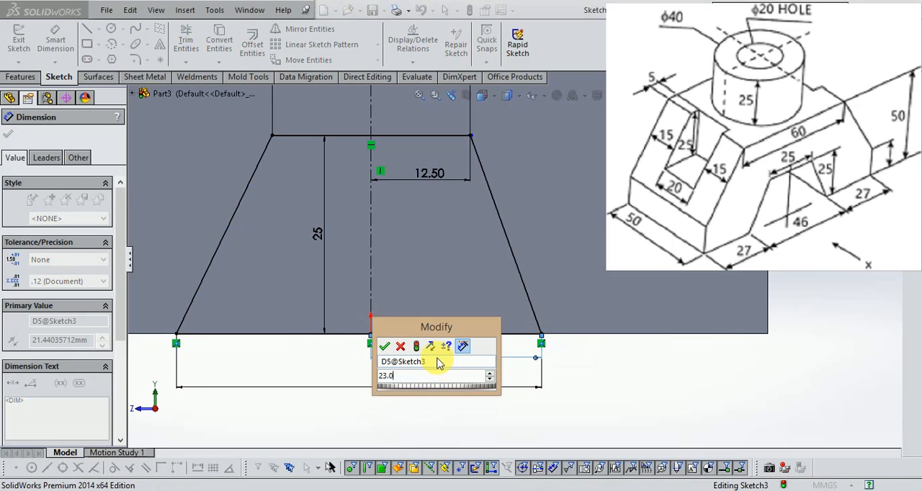
pyautogui.press('Return')
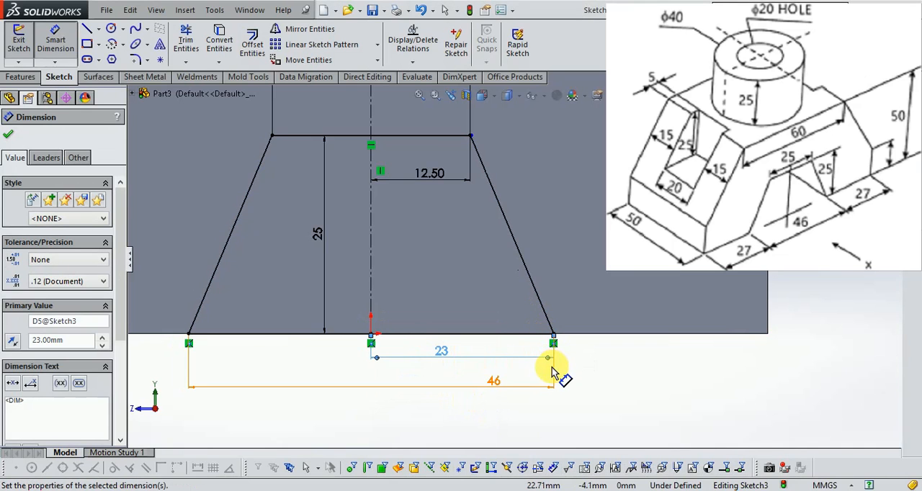
# - Finish the sketch and cut-extrude both halves of the trapezoid through the block with a blind depth of 50 mm
pyautogui.scroll(1, 552, 368)
pyautogui.click(882, 105)
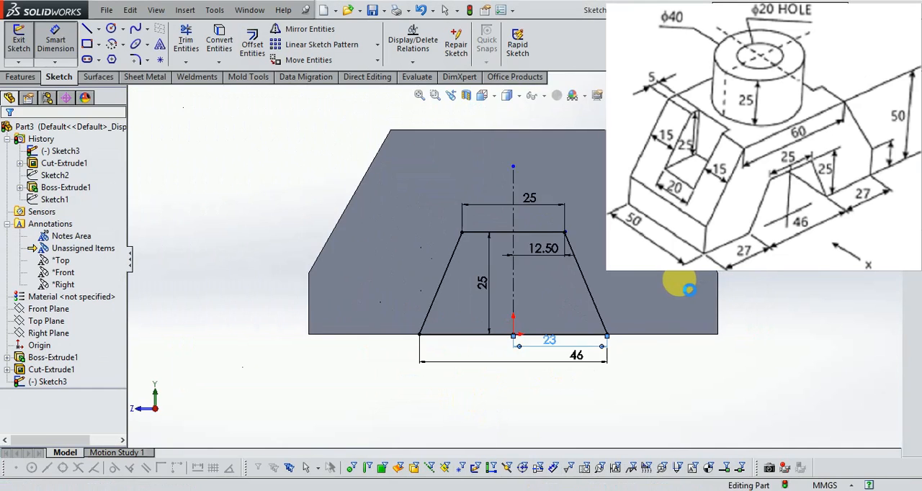
pyautogui.click(23, 77)
pyautogui.click(203, 43)
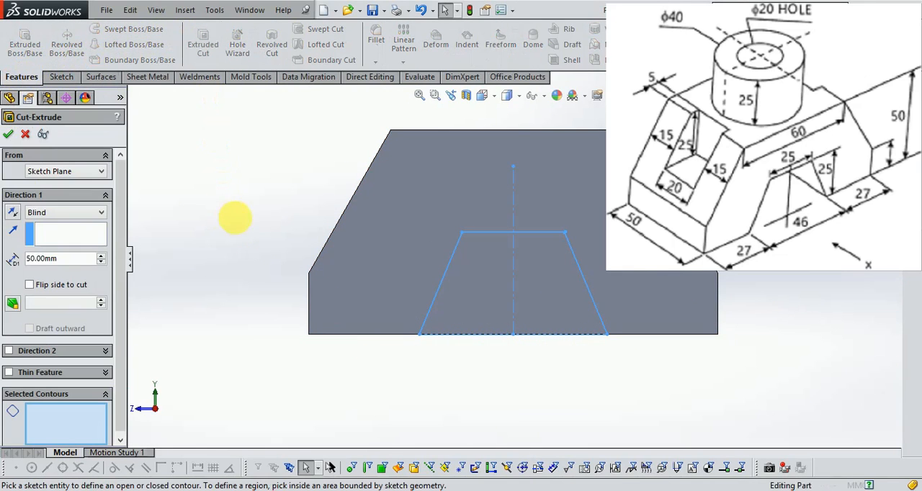
pyautogui.moveTo(239, 282)
pyautogui.mouseDown(button='middle')
pyautogui.moveTo(263, 282)
pyautogui.moveTo(288, 319)
pyautogui.moveTo(301, 308)
pyautogui.moveTo(350, 324)
pyautogui.moveTo(312, 325)
pyautogui.moveTo(500, 305)
pyautogui.mouseUp(button='middle')
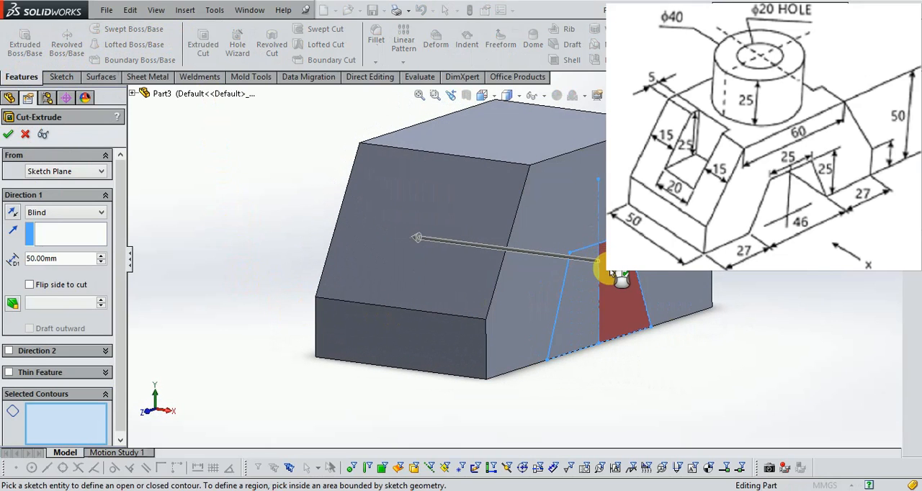
pyautogui.click(579, 304)
pyautogui.click(635, 321)
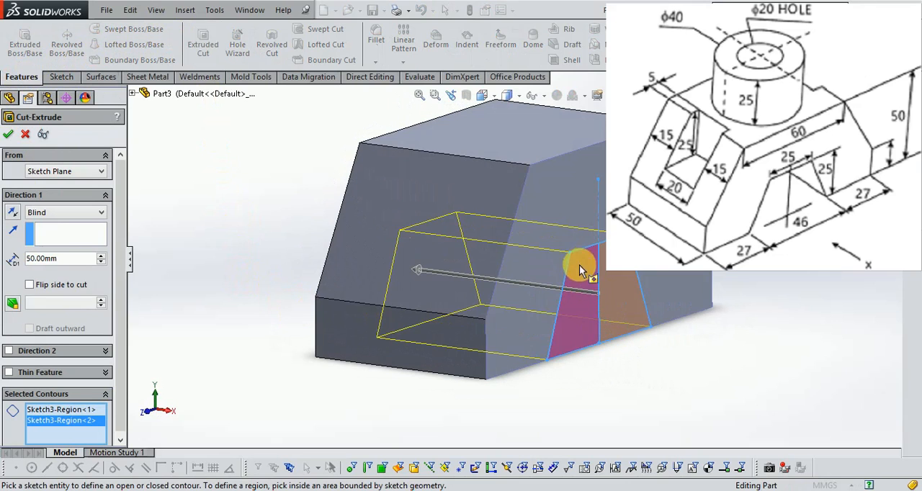
pyautogui.click(9, 136)
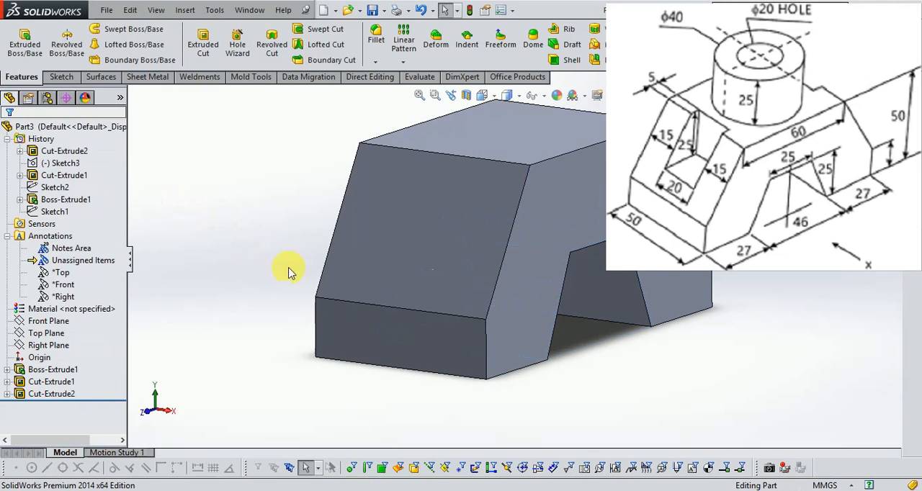
# - Inspect the cut block, and check the sloped-end slot dimensions on the Exercise - 13 drawing in Windows Photo Viewer
pyautogui.moveTo(648, 319); pyautogui.dragTo(760, 302, button='middle')
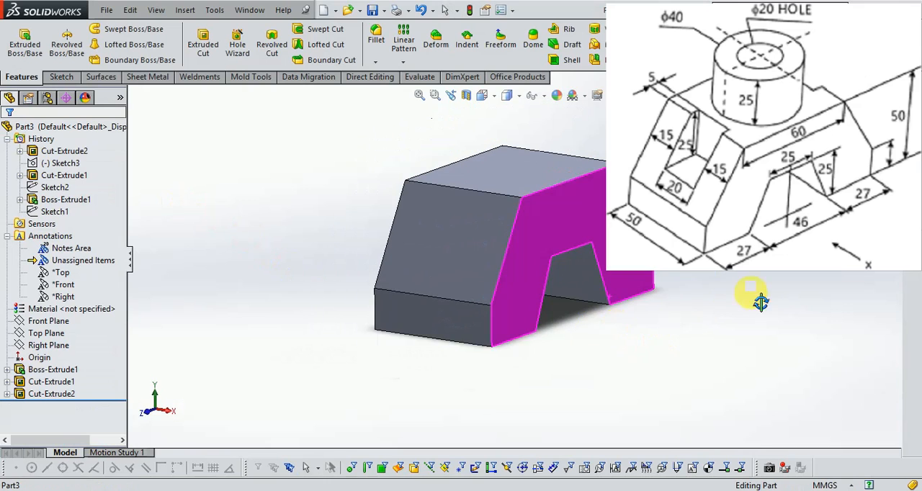
pyautogui.moveTo(729, 274); pyautogui.dragTo(553, 295, button='middle')
pyautogui.scroll(-2, 684, 158)
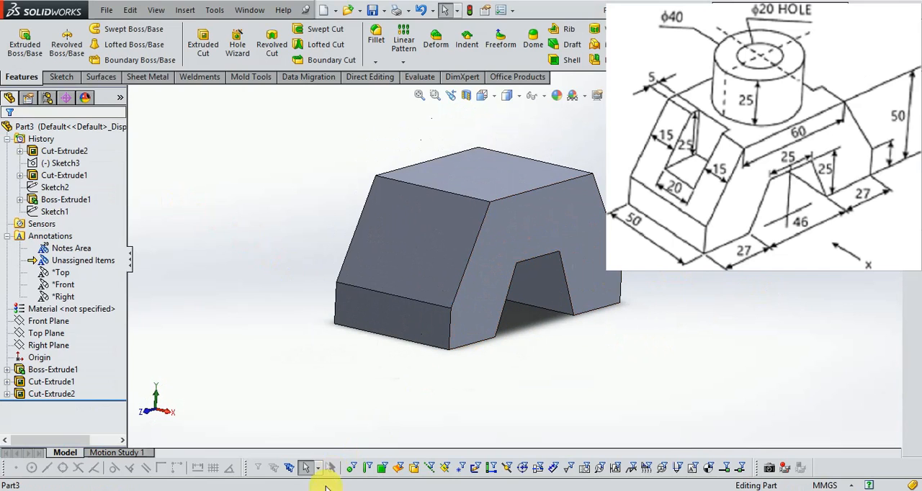
pyautogui.moveTo(326, 484)
pyautogui.click(309, 432)
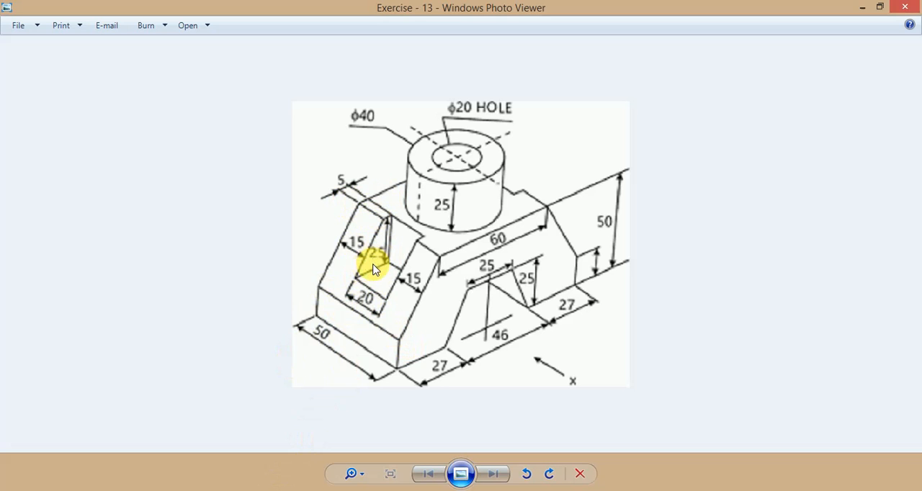
pyautogui.moveTo(255, 489)
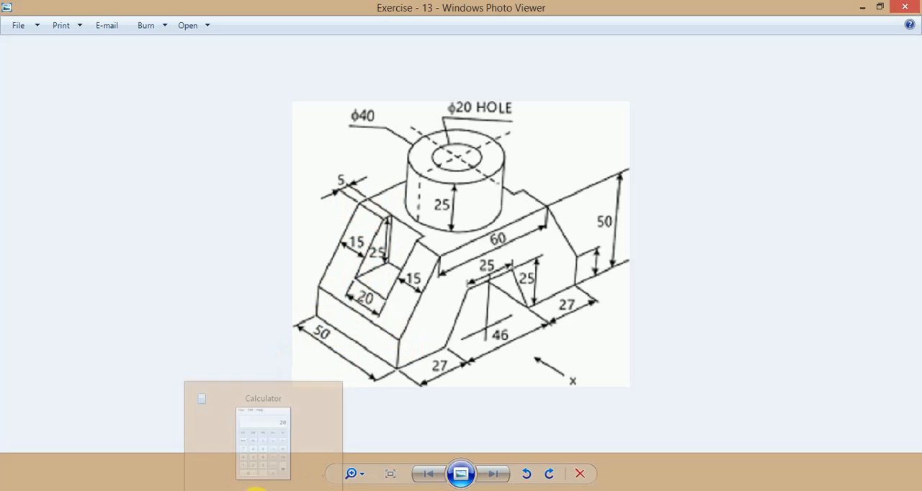
pyautogui.click(256, 489)
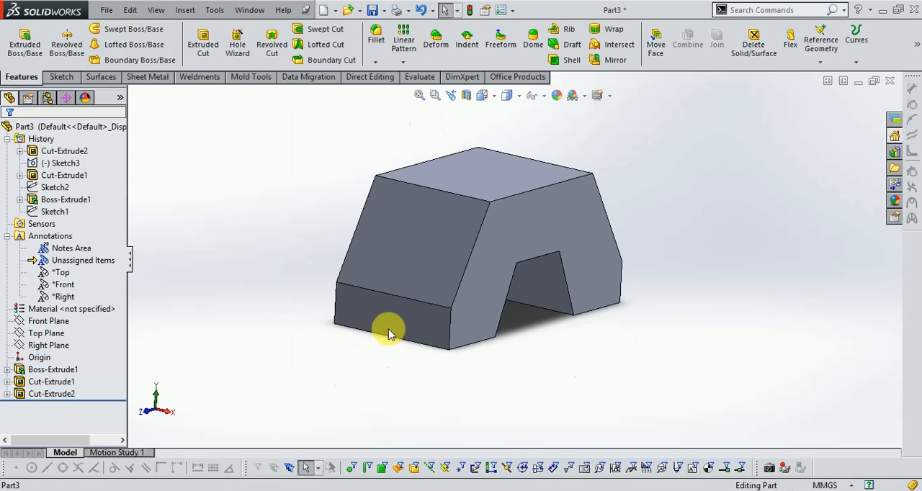
# - Start a sketch on the block's top face and draw a rectangle about 26 by 14 mm across its far sloped-end edge
pyautogui.click(58, 77)
pyautogui.click(18, 39)
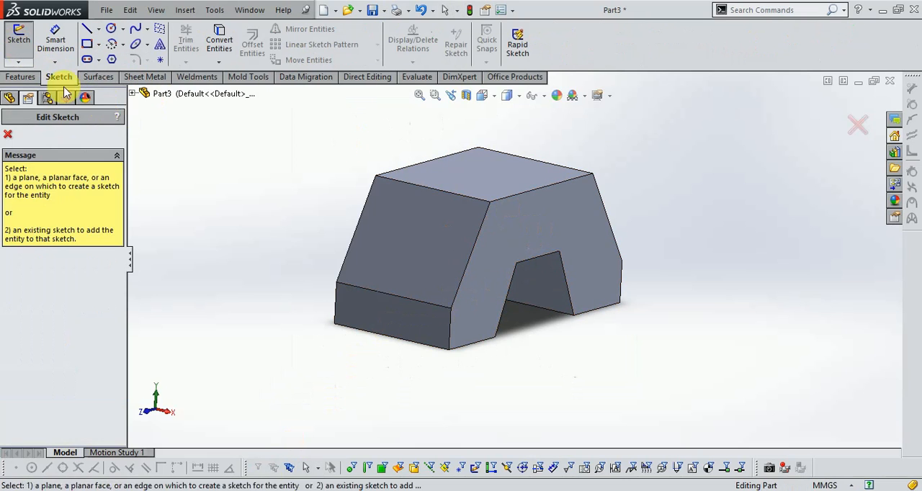
pyautogui.click(450, 180)
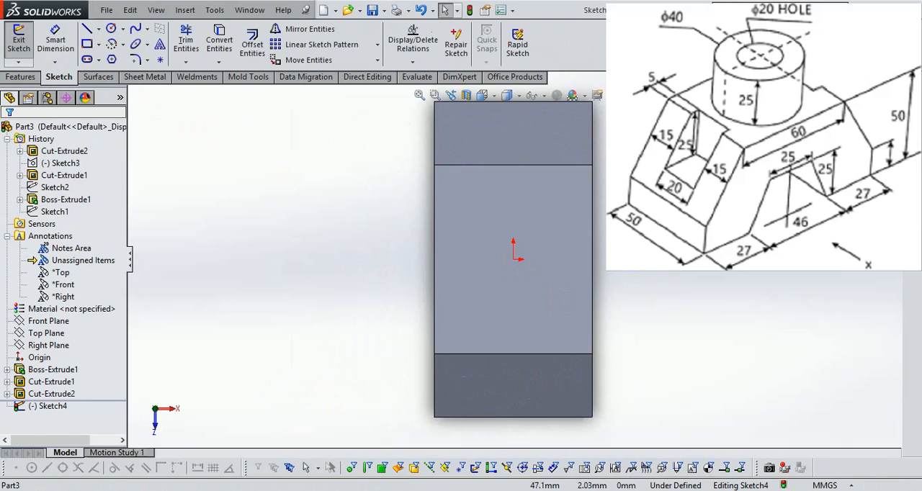
pyautogui.click(90, 44)
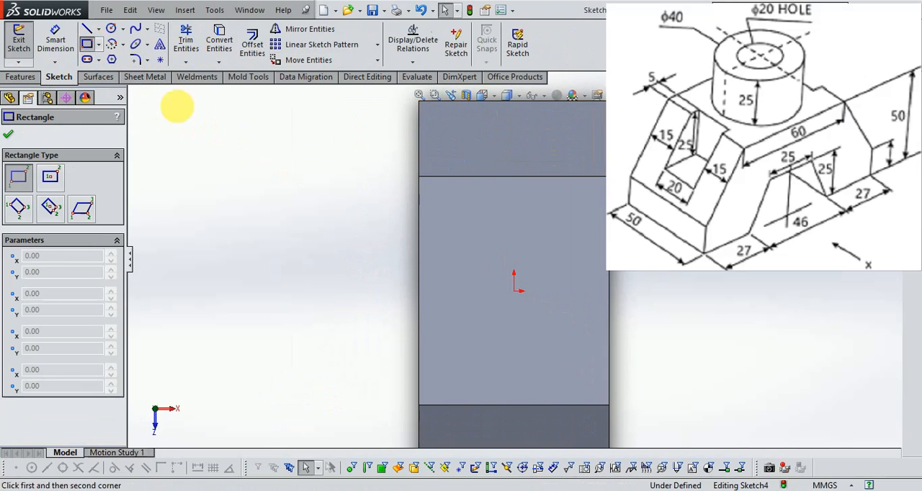
pyautogui.click(462, 157)
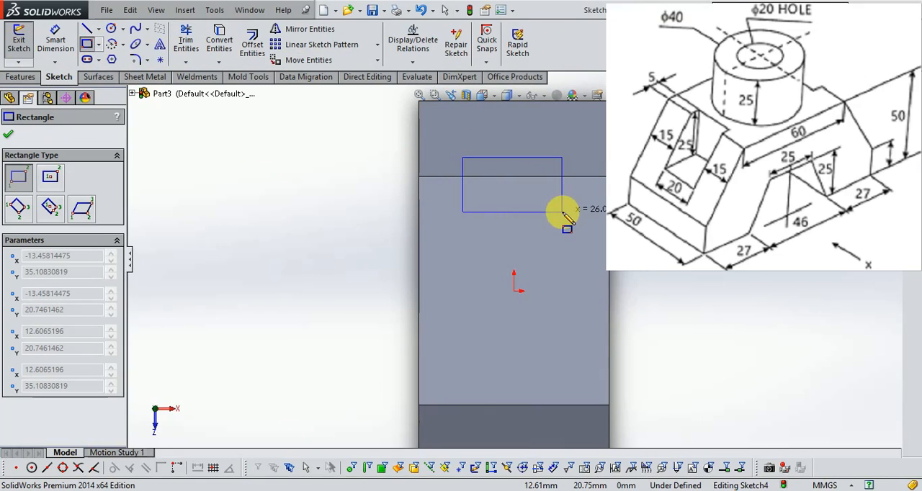
pyautogui.click(562, 212)
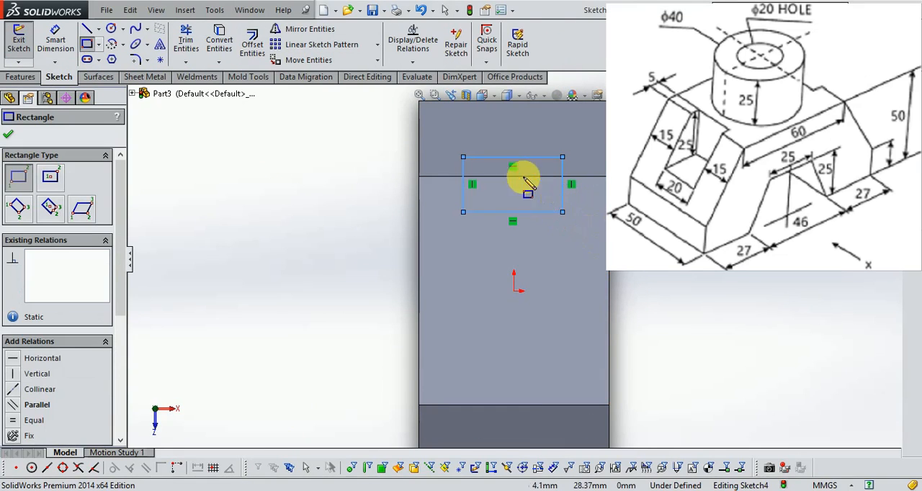
# - Draw a second rectangle about 26 by 7 mm across the top face's near sloped-end edge, aligned with the first
pyautogui.scroll(1, 523, 175)
pyautogui.scroll(-1, 516, 339)
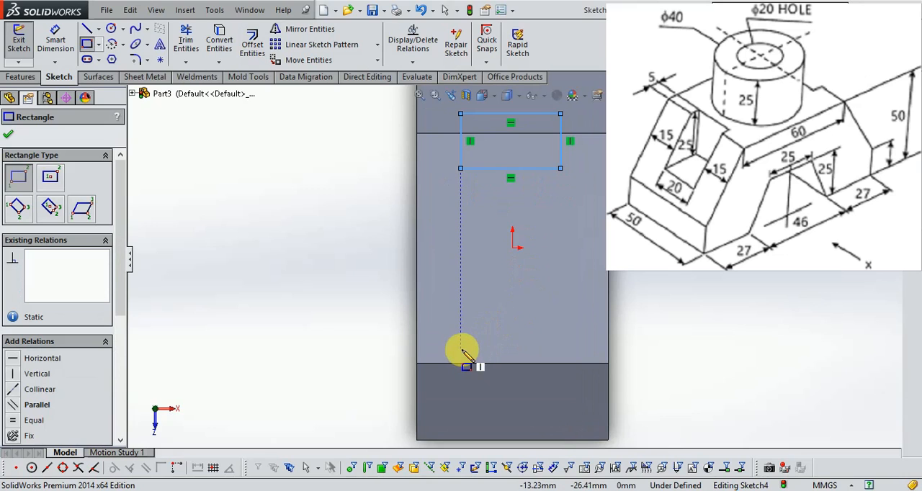
pyautogui.click(460, 350)
pyautogui.click(560, 377)
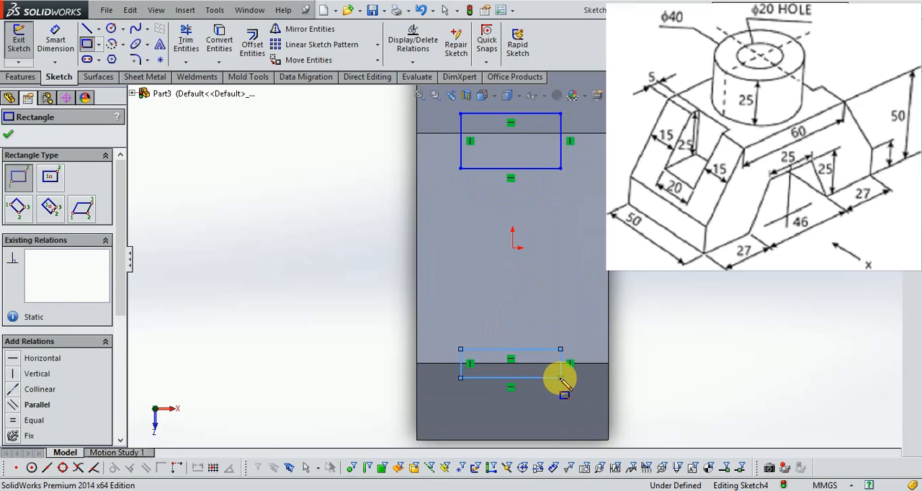
# - Dimension the far rectangle's width as 20 mm
pyautogui.click(56, 58)
pyautogui.scroll(-1, 508, 158)
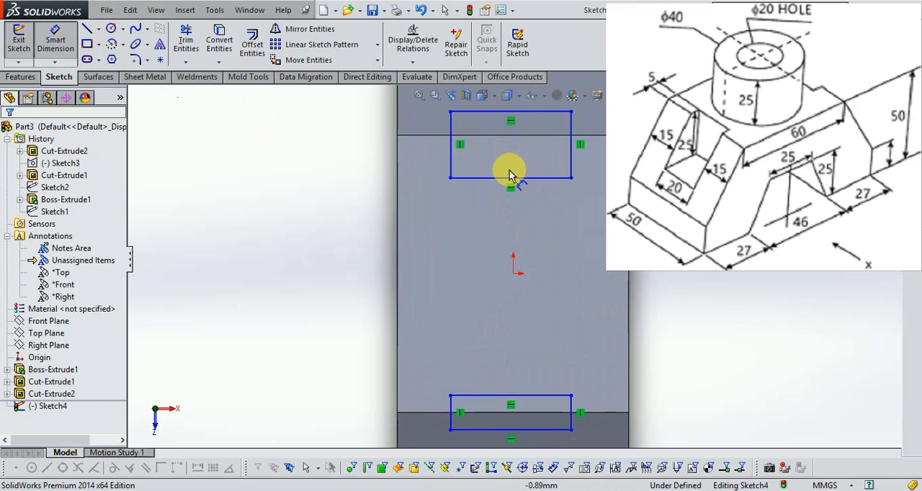
pyautogui.click(500, 179)
pyautogui.click(472, 218)
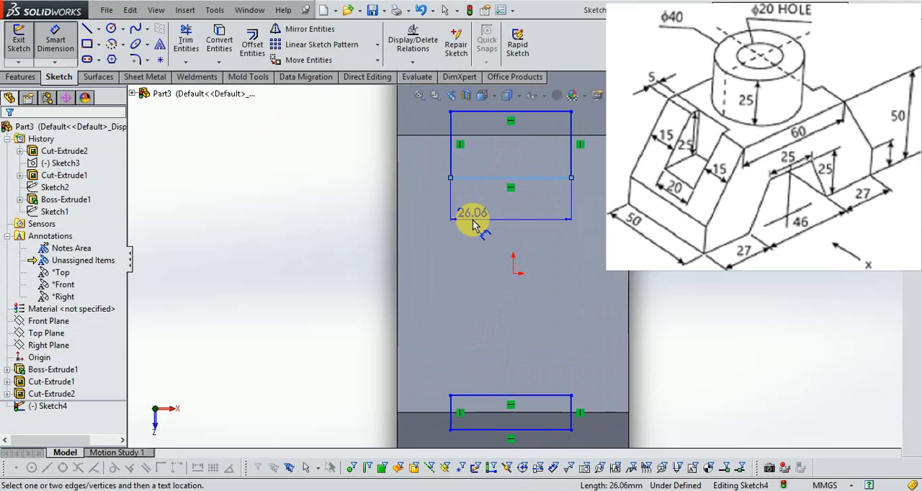
pyautogui.write('20.')
pyautogui.press('Return')
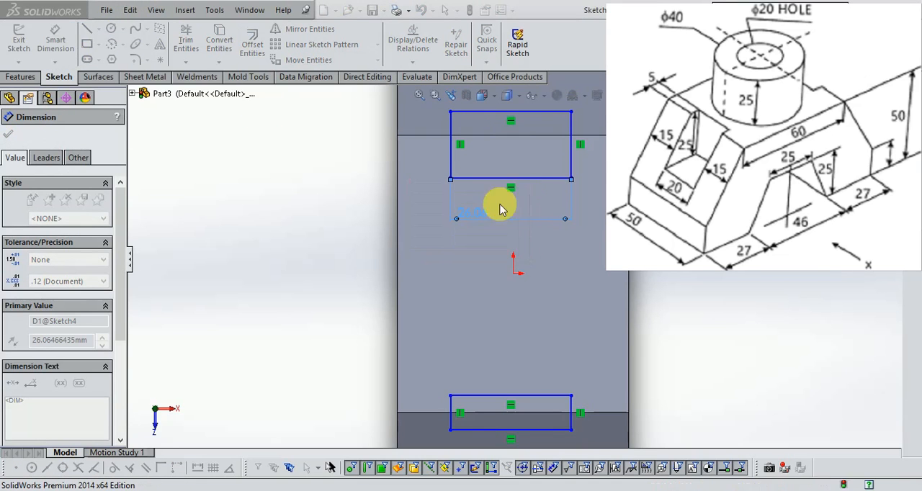
# - Position the far rectangle 15 mm from the block's right side edge, with its inner line 5 mm inside the top face's end edge
pyautogui.click(543, 154)
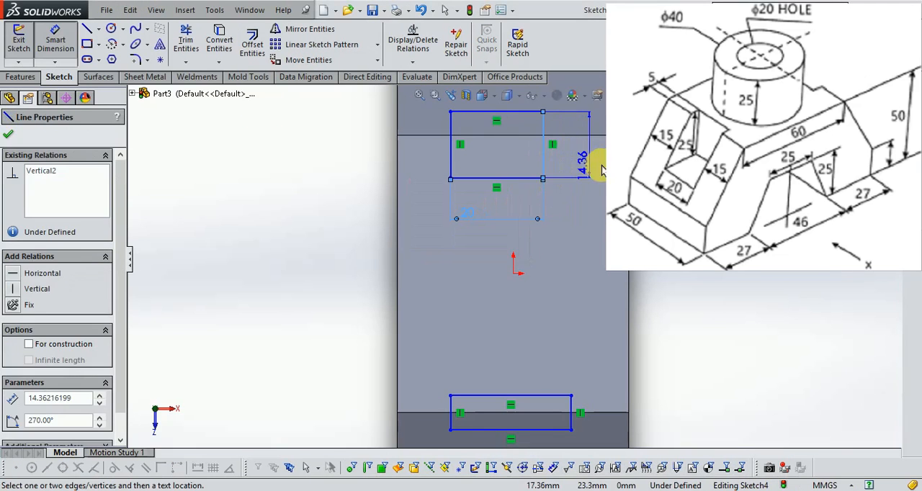
pyautogui.click(592, 154)
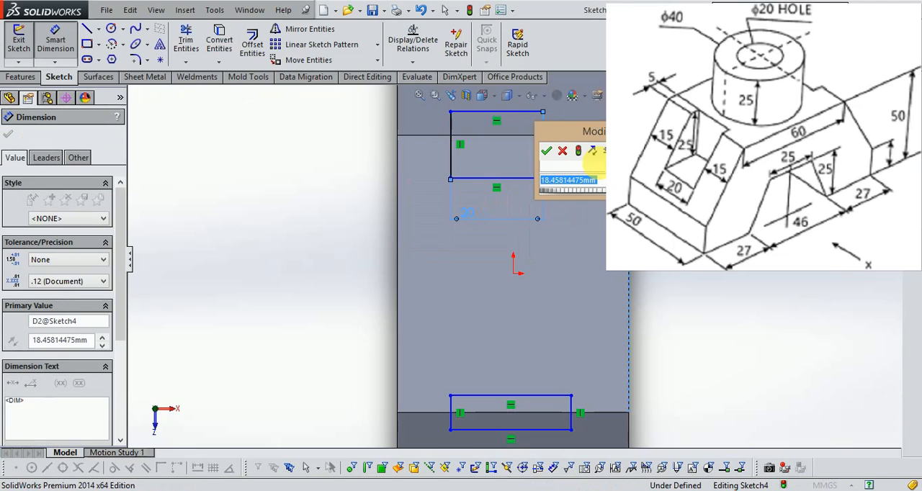
pyautogui.write('15.')
pyautogui.press('Return')
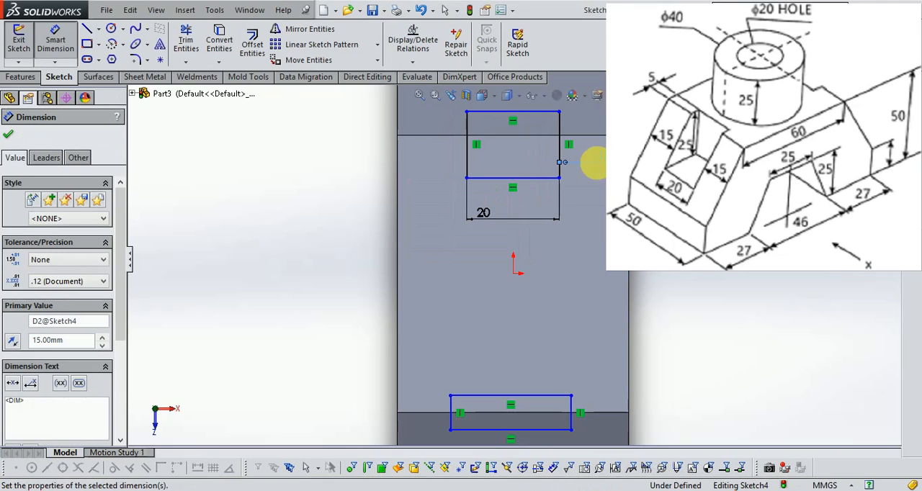
pyautogui.click(487, 178)
pyautogui.click(453, 137)
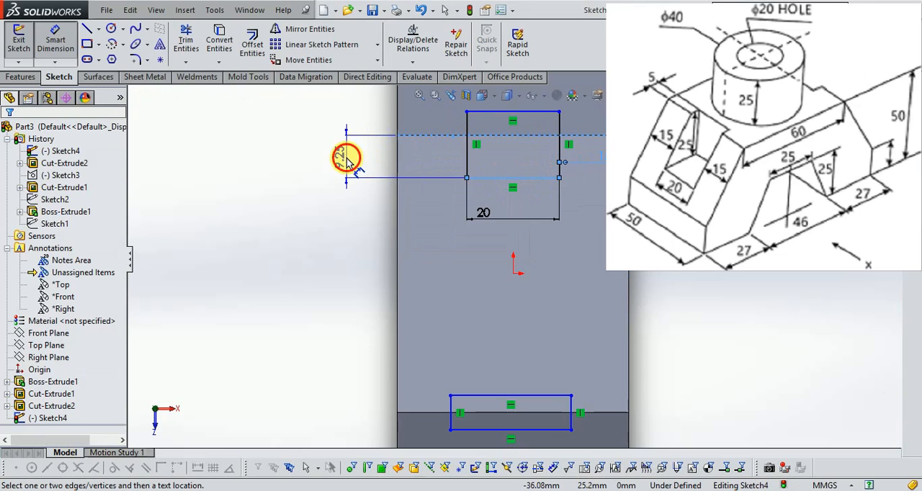
pyautogui.click(345, 157)
pyautogui.write('5.')
pyautogui.press('Return')
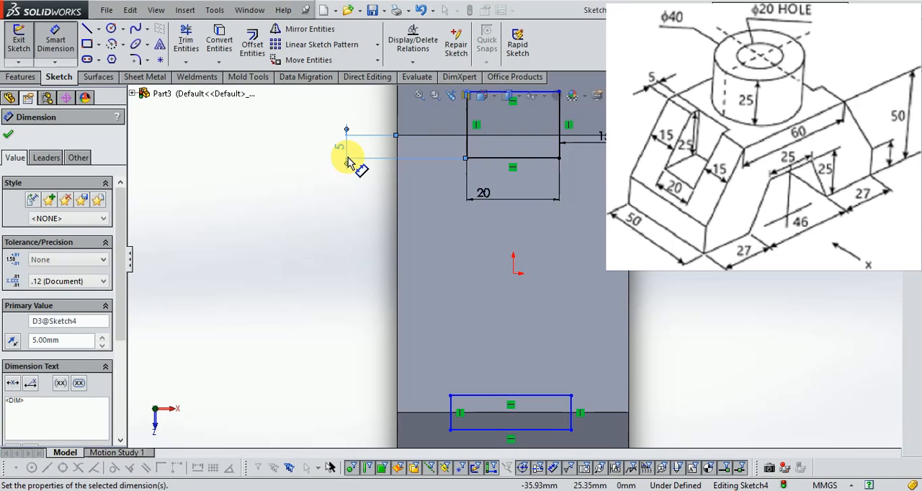
# - Dimension the near rectangle's width as 20 mm
pyautogui.press('f')
pyautogui.scroll(-3, 541, 293)
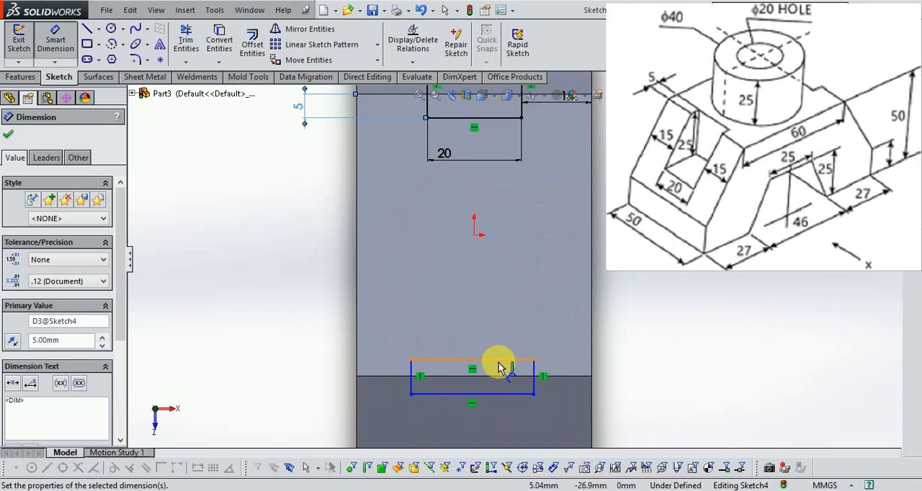
pyautogui.click(501, 367)
pyautogui.click(494, 325)
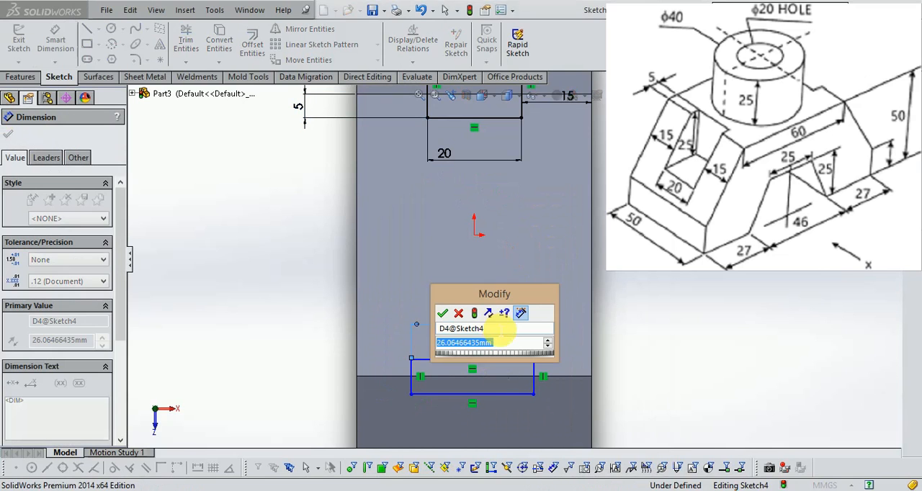
pyautogui.write('20')
pyautogui.press('Return')
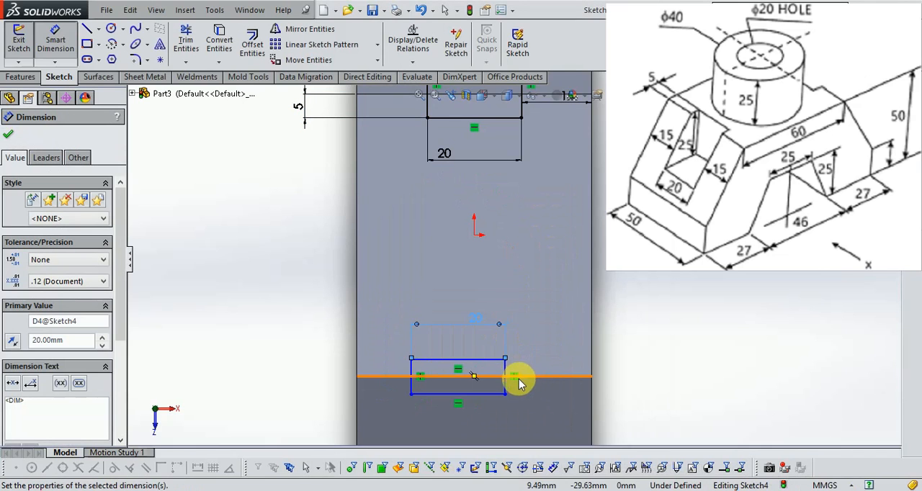
# - Position the near rectangle 15 mm from the block's right side edge, with its inner line 5 mm inside the near end edge
pyautogui.click(506, 387)
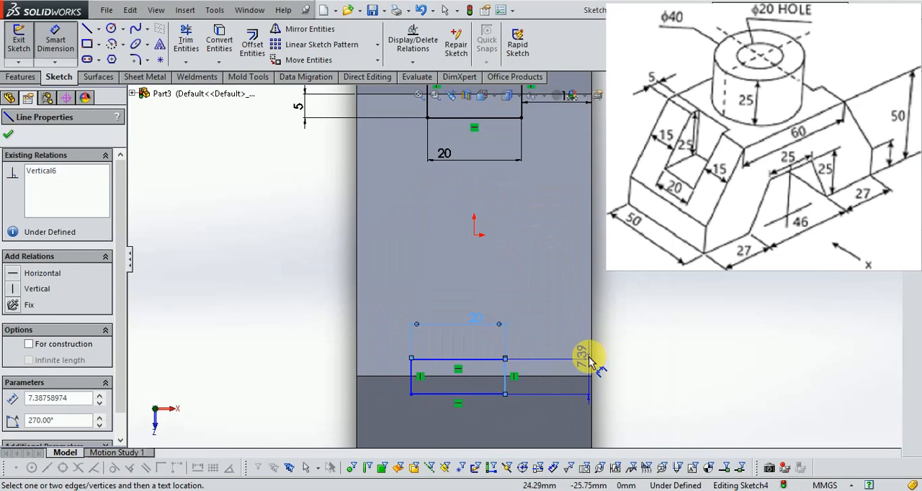
pyautogui.click(592, 362)
pyautogui.click(558, 340)
pyautogui.write('15.0')
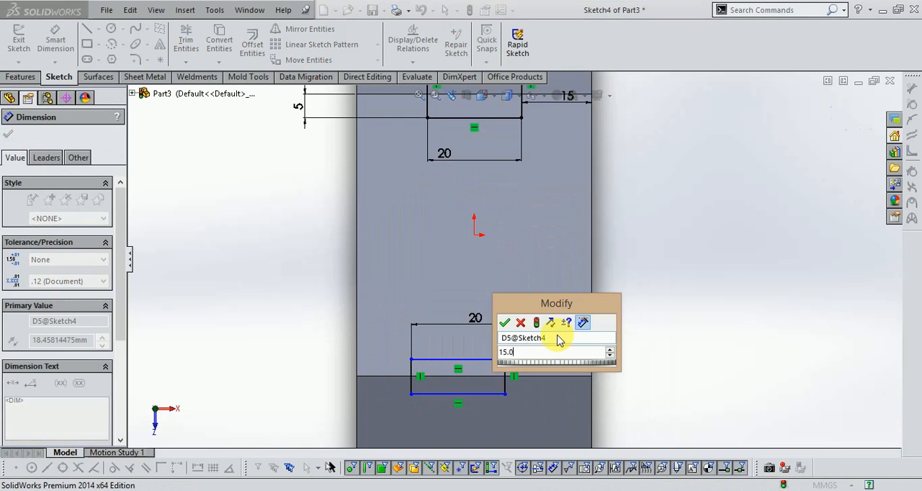
pyautogui.press('Return')
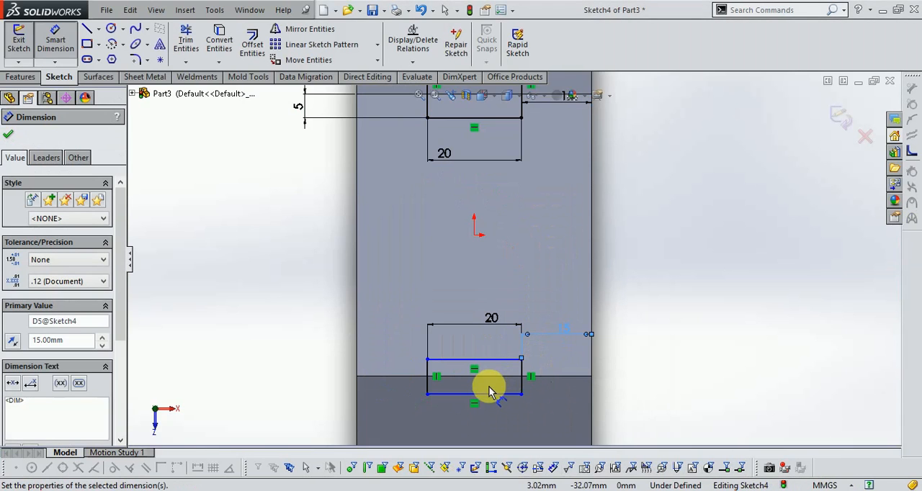
pyautogui.click(504, 359)
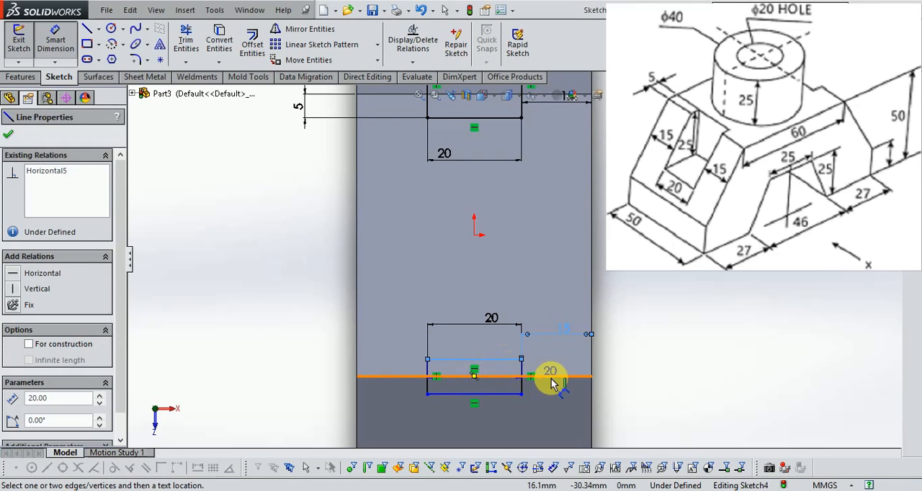
pyautogui.click(551, 376)
pyautogui.click(651, 362)
pyautogui.write('5.0')
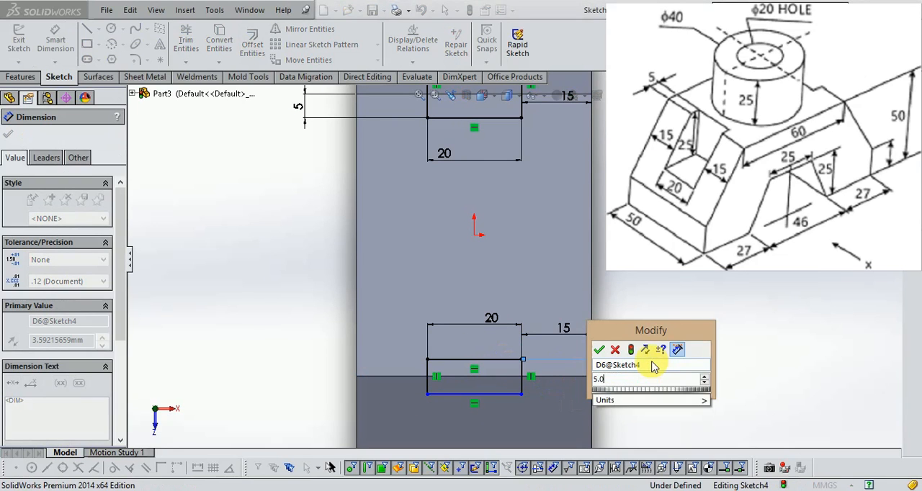
pyautogui.press('Return')
# - Dimension the near rectangle's side line as 25 mm so it extends out over the sloped end
pyautogui.scroll(3, 547, 263)
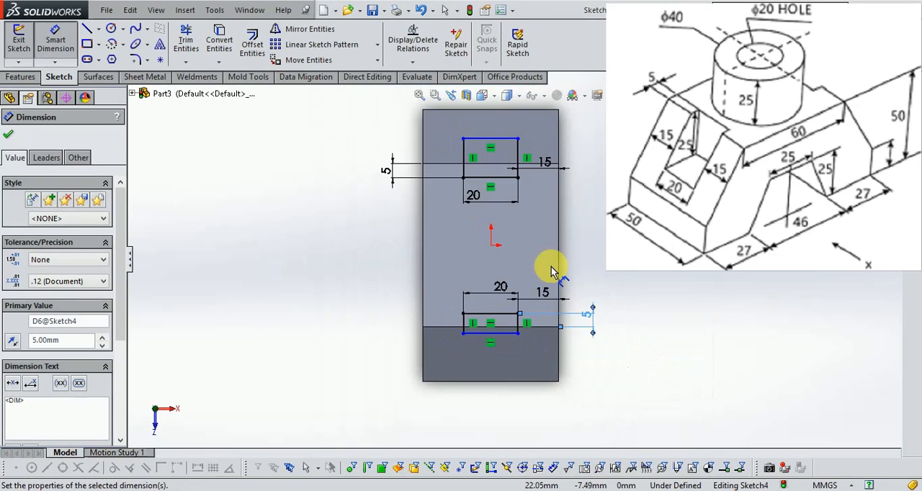
pyautogui.scroll(-3, 506, 333)
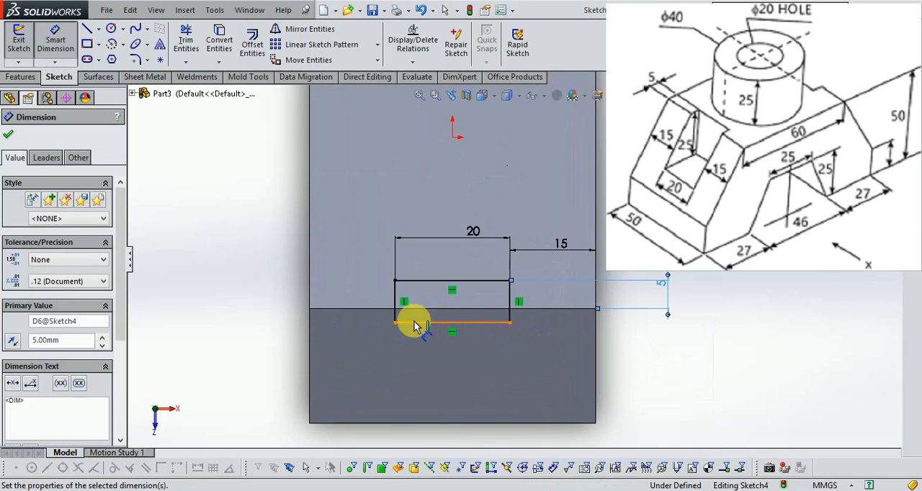
pyautogui.click(395, 308)
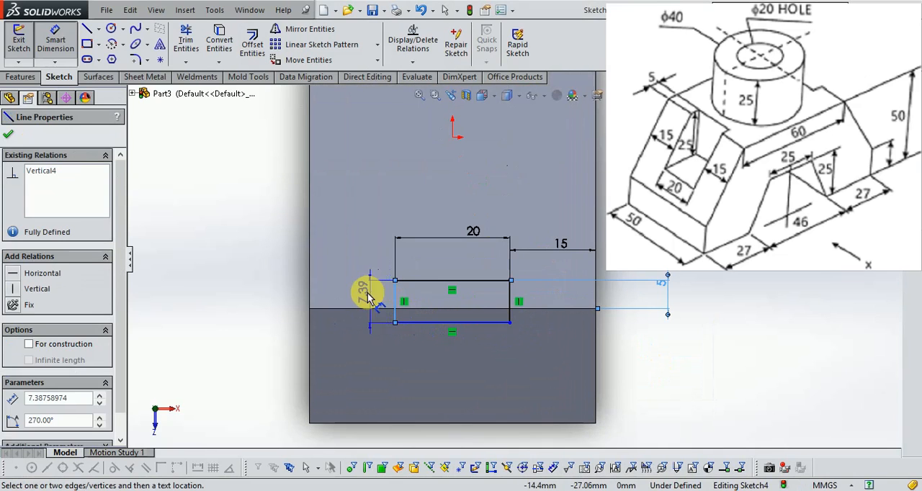
pyautogui.click(346, 292)
pyautogui.write('25')
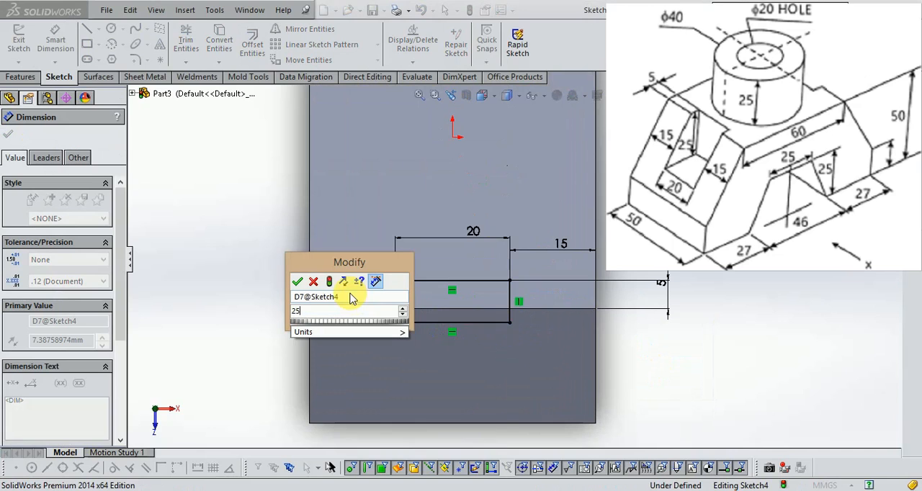
pyautogui.press('Return')
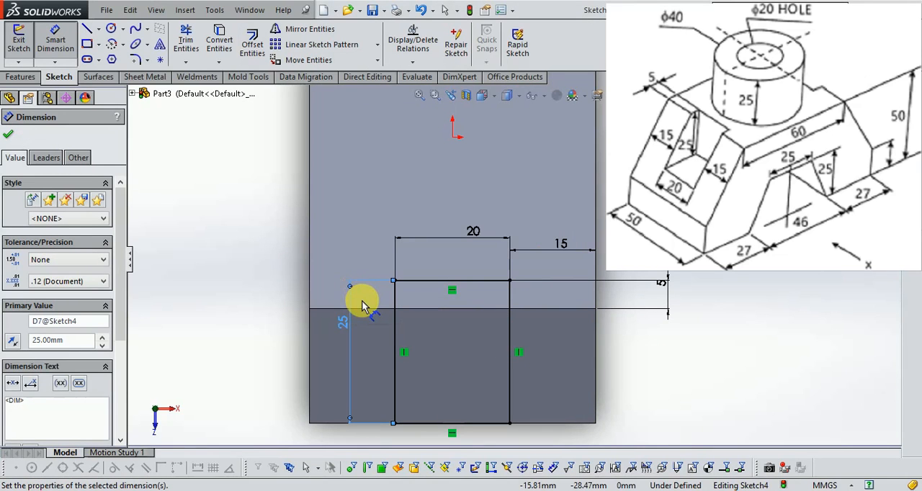
pyautogui.doubleClick(342, 324)
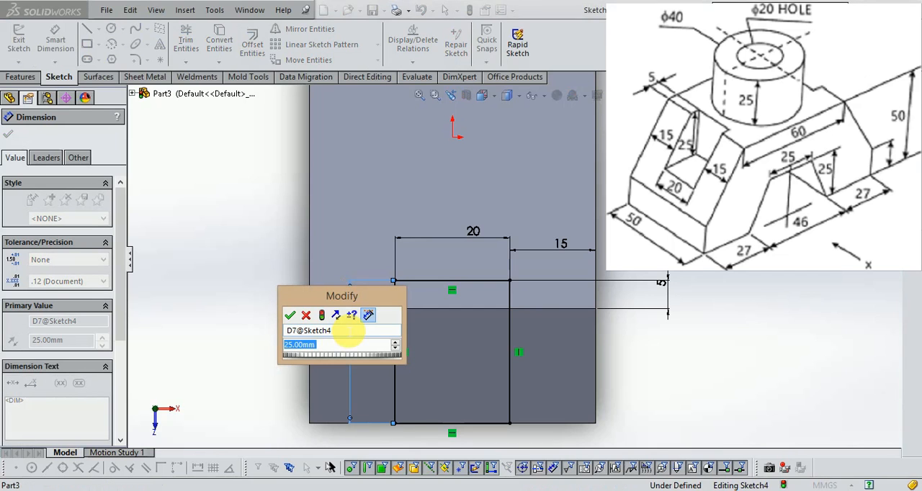
pyautogui.scroll(5, 371, 379)
pyautogui.click(291, 316)
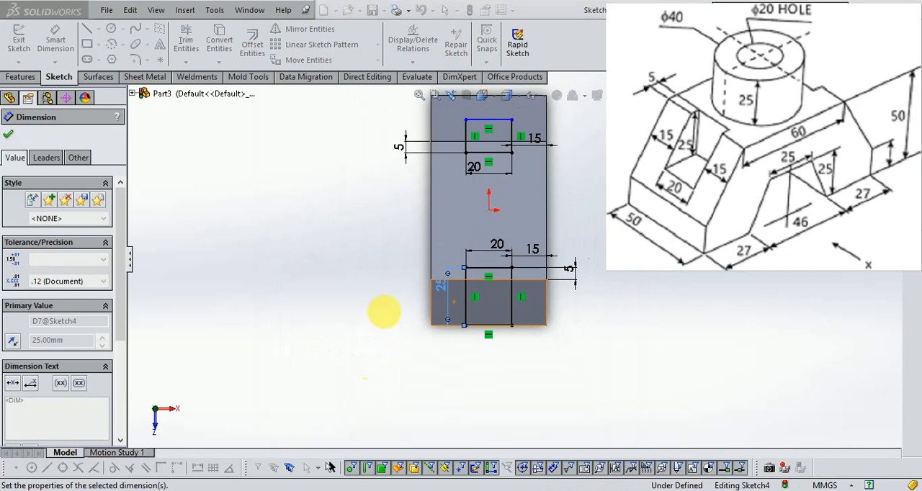
# - Dimension the far rectangle's side line as 25 mm so it extends over the sloped end, and close the sketch
pyautogui.scroll(-5, 499, 160)
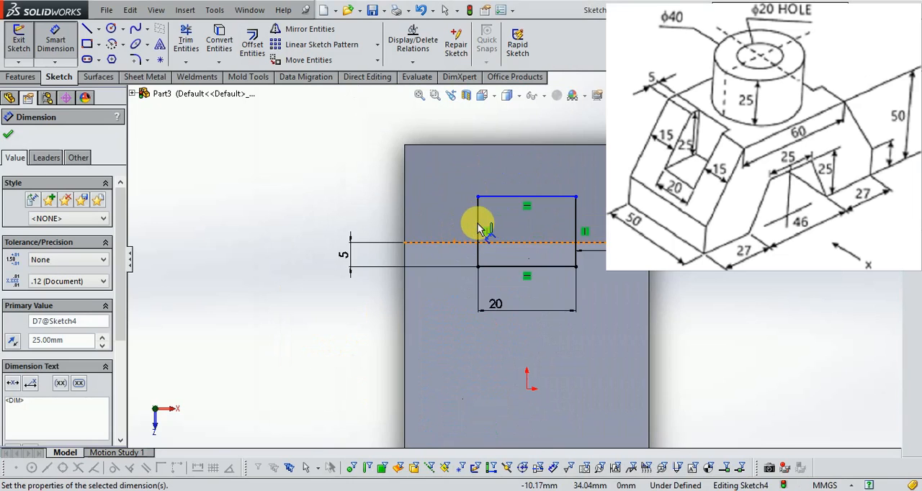
pyautogui.click(479, 229)
pyautogui.click(440, 216)
pyautogui.write('2')
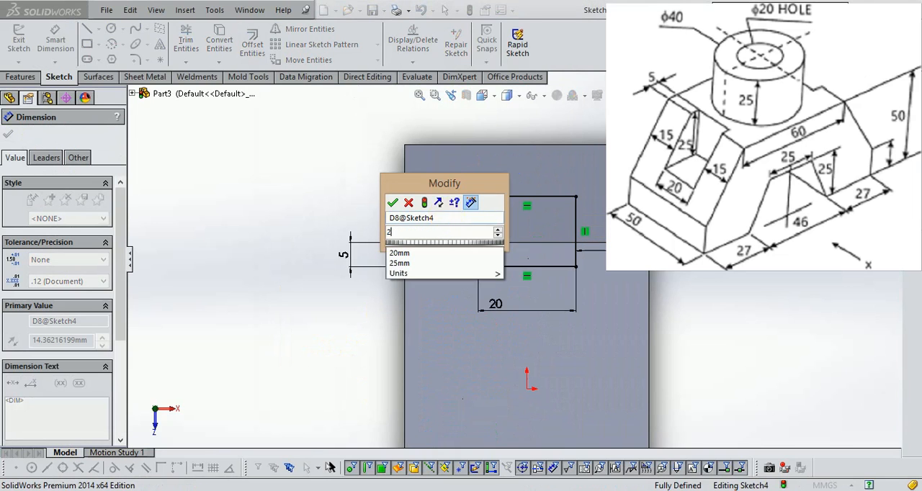
pyautogui.write('5')
pyautogui.press('Return')
pyautogui.scroll(2, 513, 258)
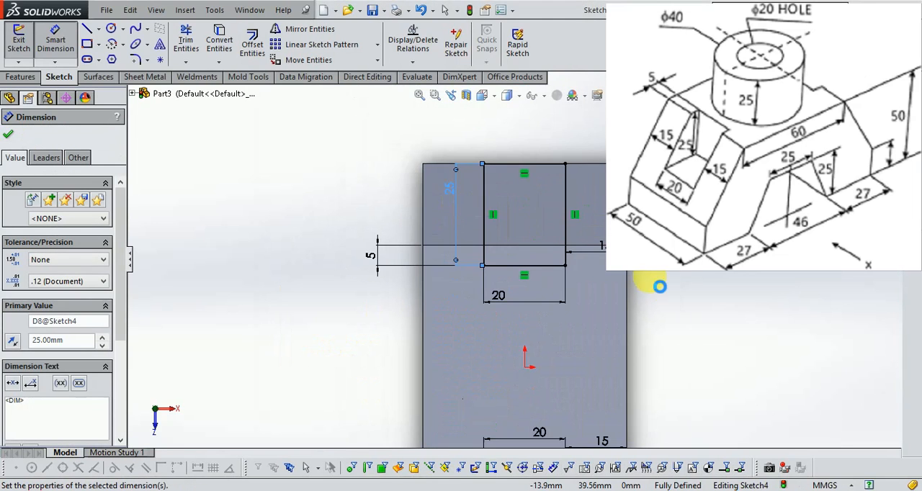
pyautogui.scroll(1, 660, 286)
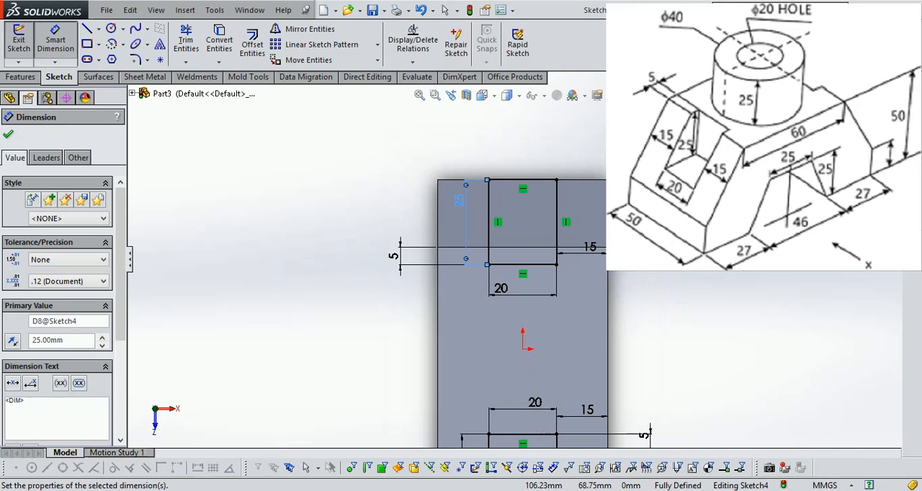
pyautogui.click(884, 106)
# - Check the slot depth on the reference drawing and cut-extrude both rectangles 25 mm blind down into the block
pyautogui.press('f')
pyautogui.moveTo(700, 304)
pyautogui.mouseDown(button='middle')
pyautogui.moveTo(693, 252)
pyautogui.moveTo(576, 211)
pyautogui.moveTo(621, 283)
pyautogui.mouseUp(button='middle')
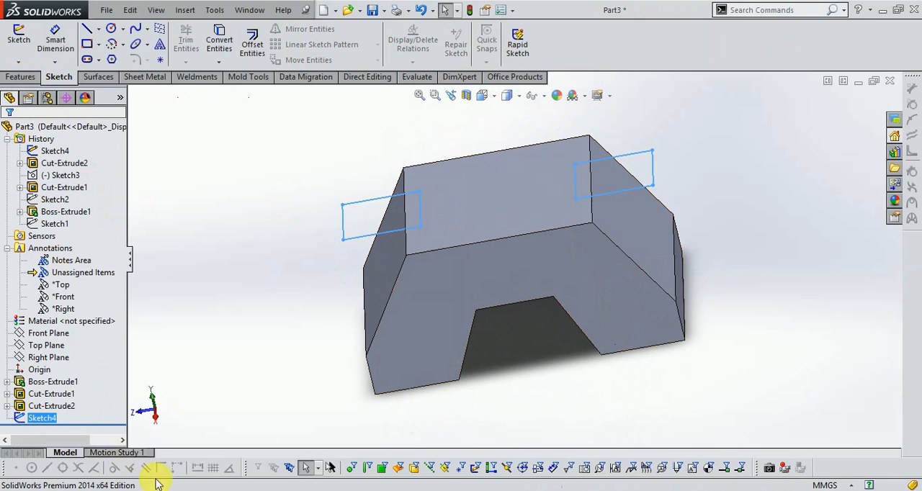
pyautogui.hotkey('alt', 'Tab')
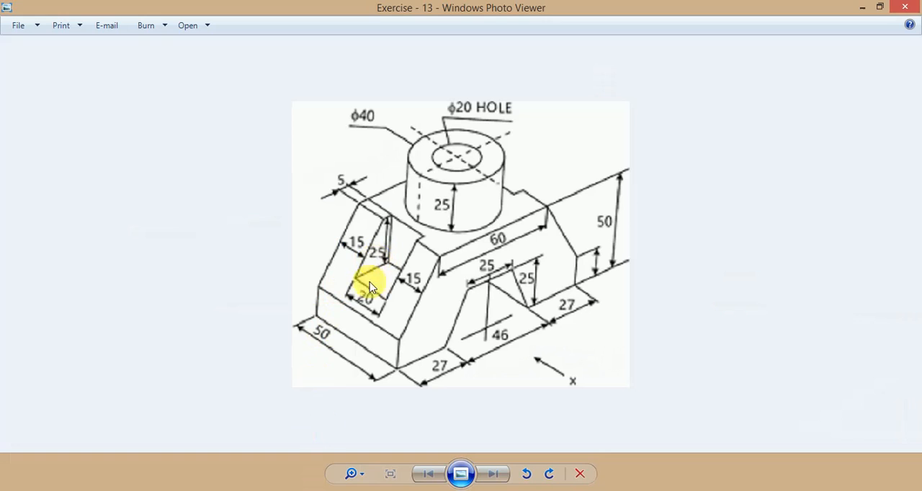
pyautogui.click(264, 490)
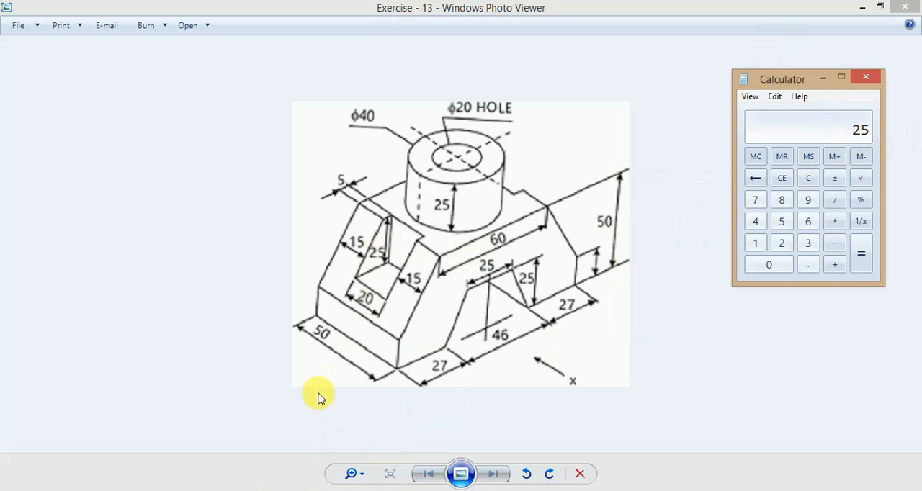
pyautogui.click(226, 489)
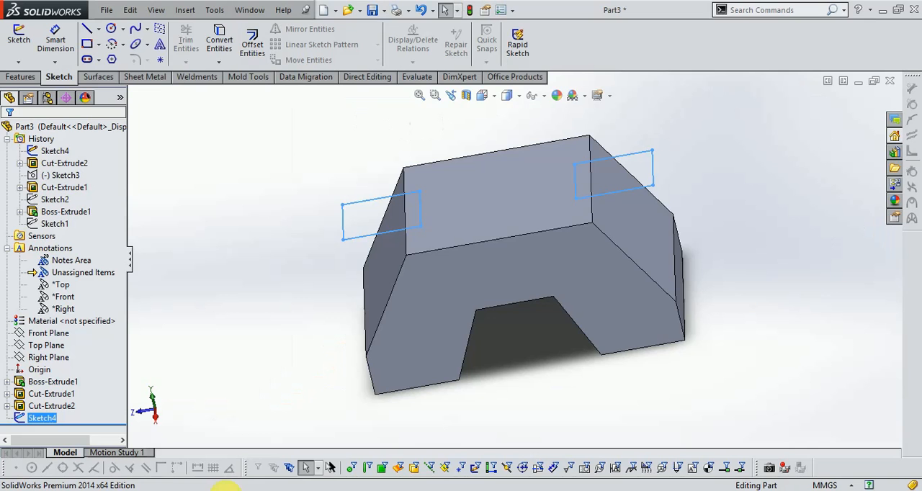
pyautogui.click(21, 77)
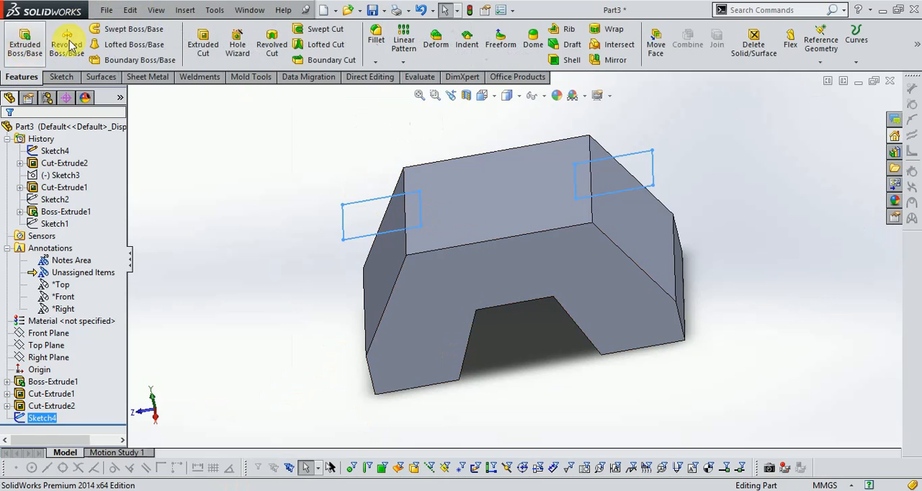
pyautogui.click(200, 34)
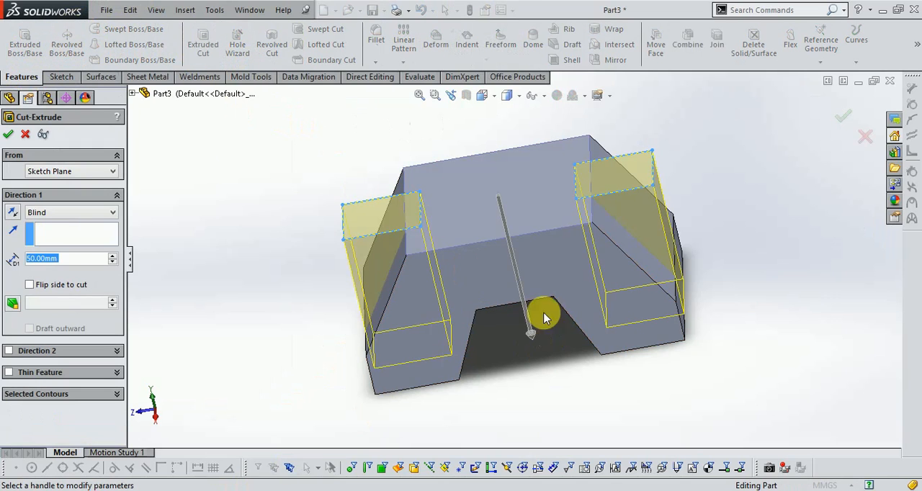
pyautogui.write('25')
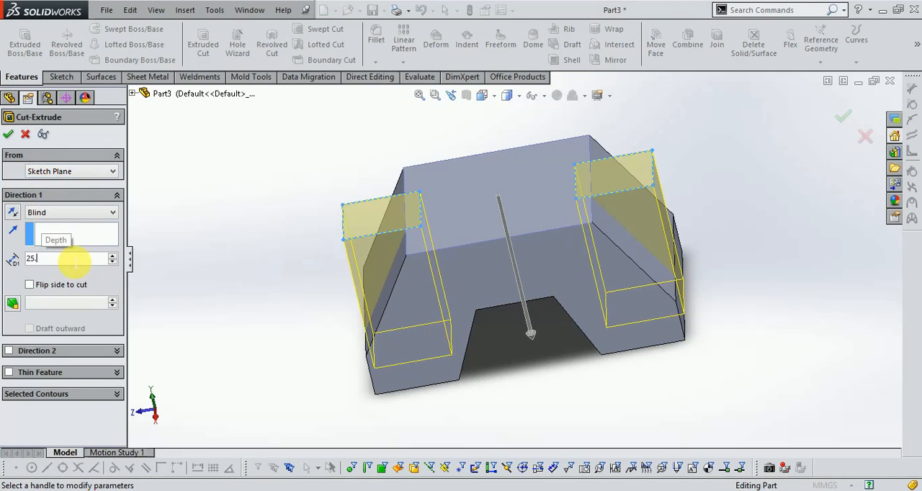
pyautogui.press('Return')
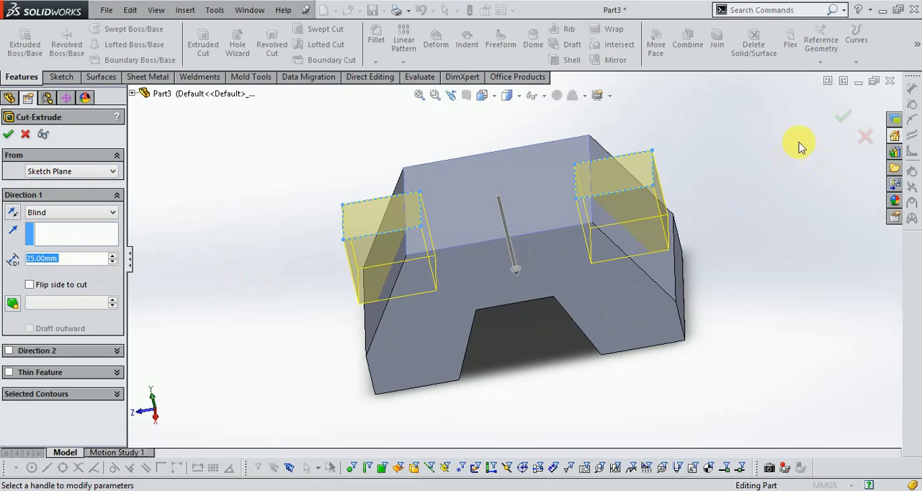
pyautogui.click(836, 119)
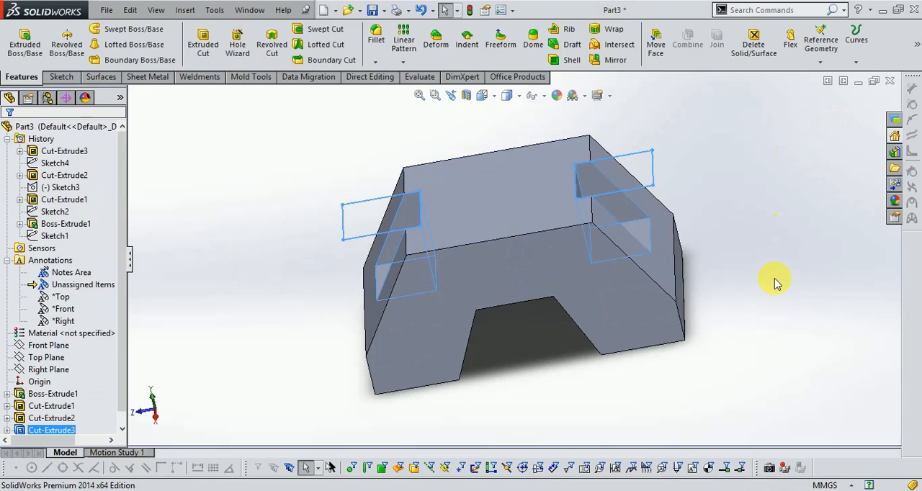
pyautogui.moveTo(767, 278); pyautogui.dragTo(800, 274, button='middle')
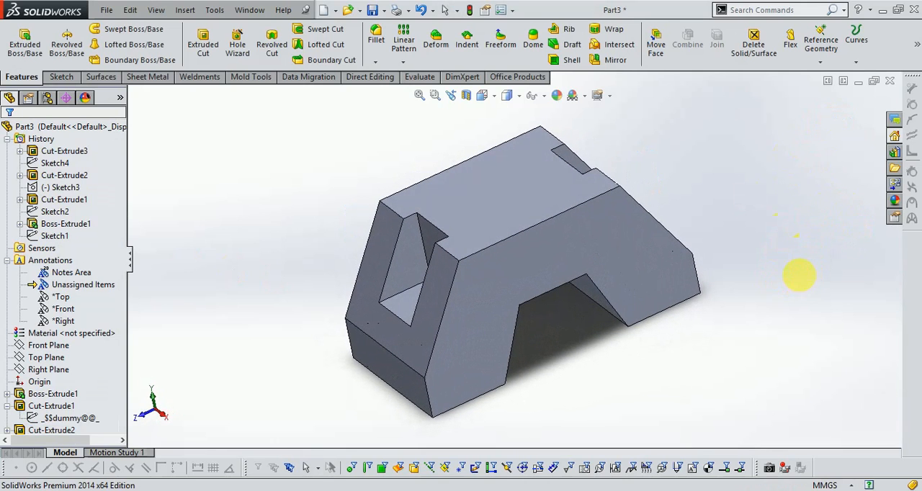
# - Sketch two concentric circles, about 28 mm and 15 mm in diameter, centred on the origin on the block's top face
pyautogui.moveTo(301, 490)
pyautogui.click(324, 481)
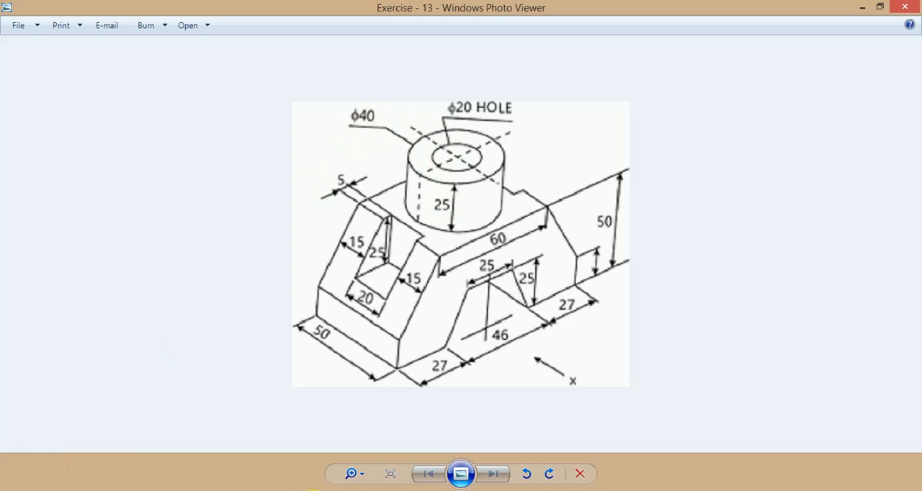
pyautogui.click(223, 435)
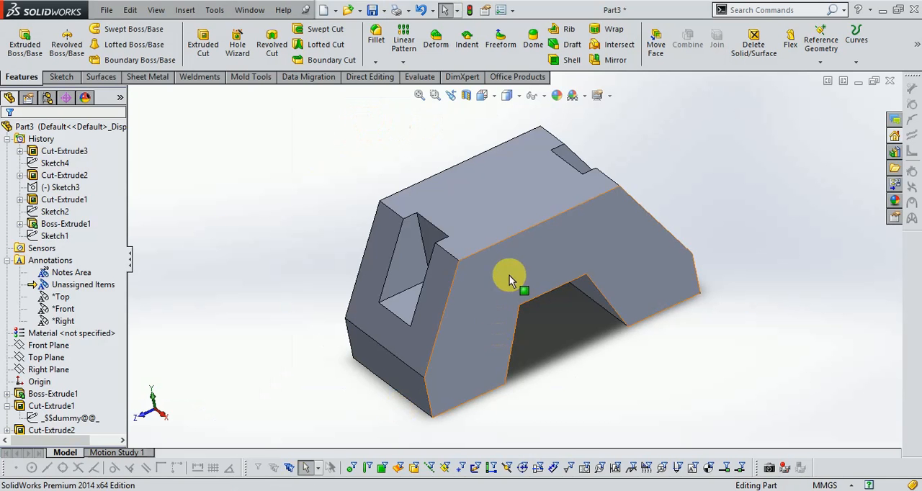
pyautogui.click(61, 77)
pyautogui.click(22, 40)
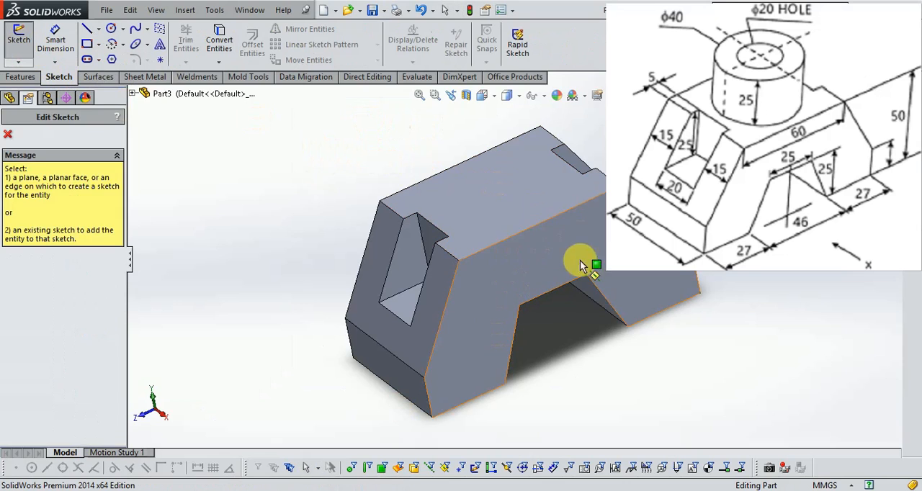
pyautogui.click(496, 210)
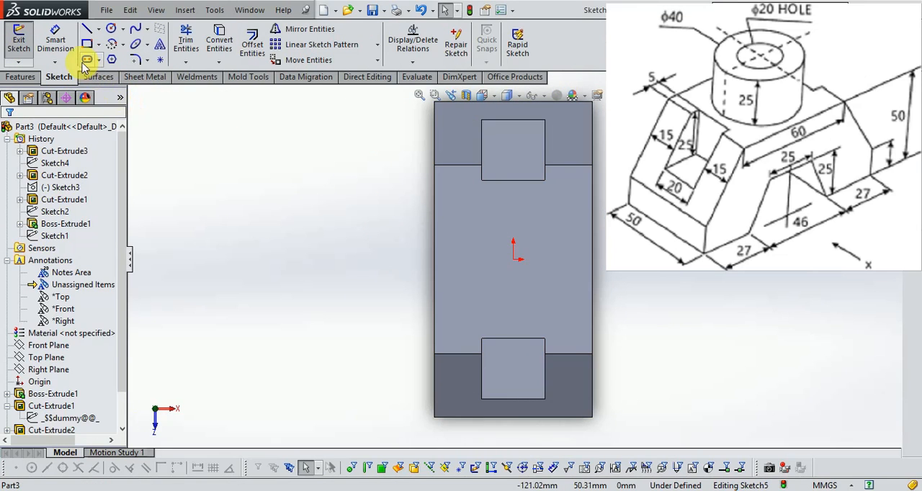
pyautogui.click(111, 31)
pyautogui.click(513, 259)
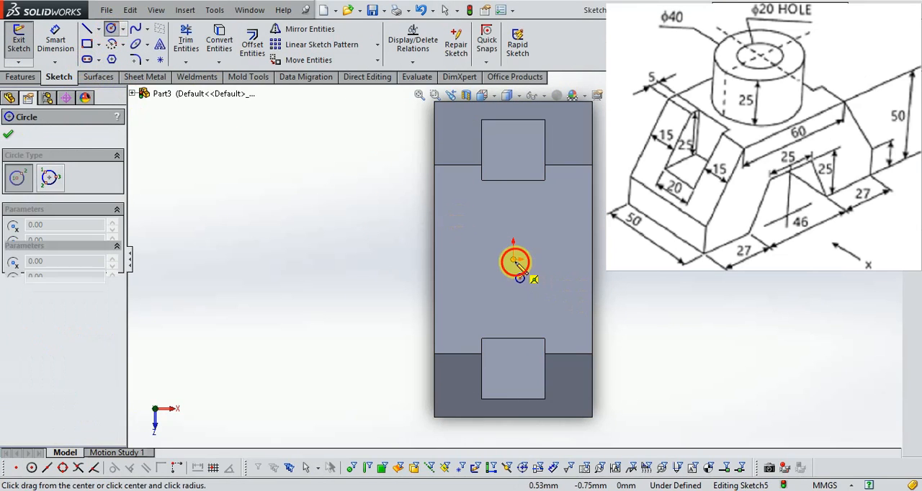
pyautogui.click(545, 290)
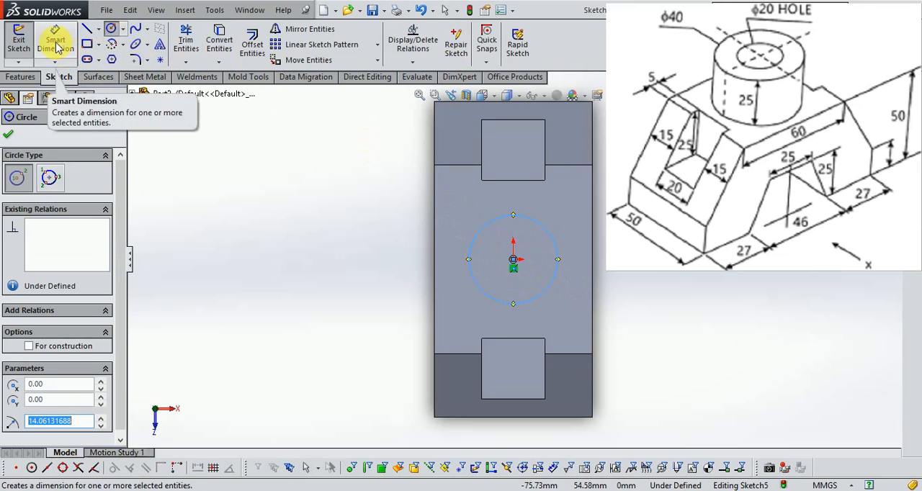
pyautogui.click(514, 261)
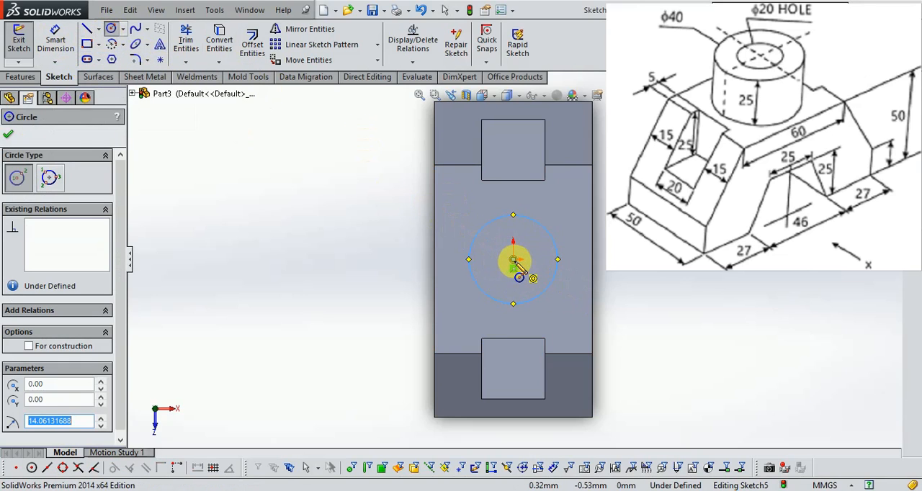
pyautogui.click(531, 272)
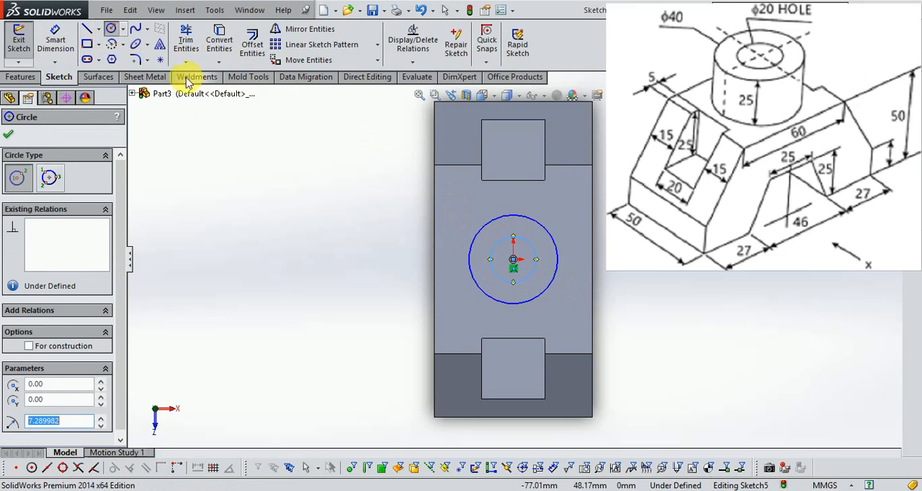
# - Dimension the outer circle's diameter as 40 mm and the inner circle's as 20 mm, and close the sketch
pyautogui.click(55, 39)
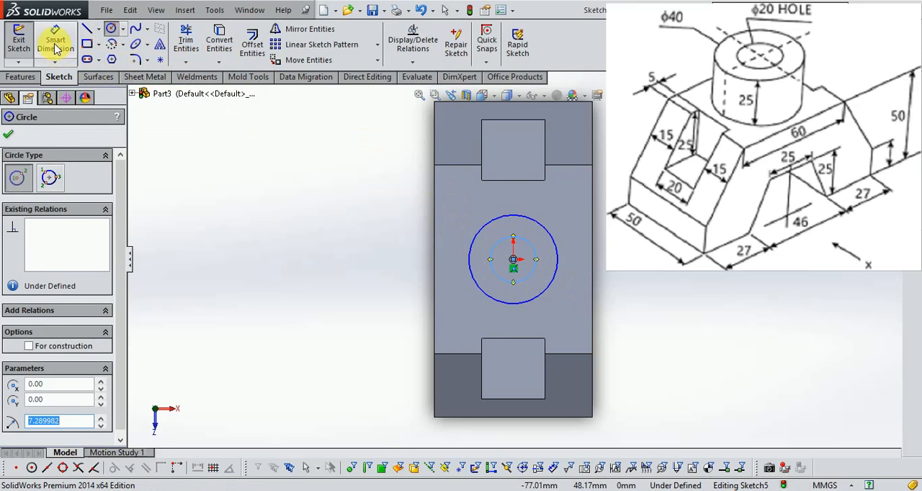
pyautogui.click(562, 256)
pyautogui.click(641, 272)
pyautogui.write('40')
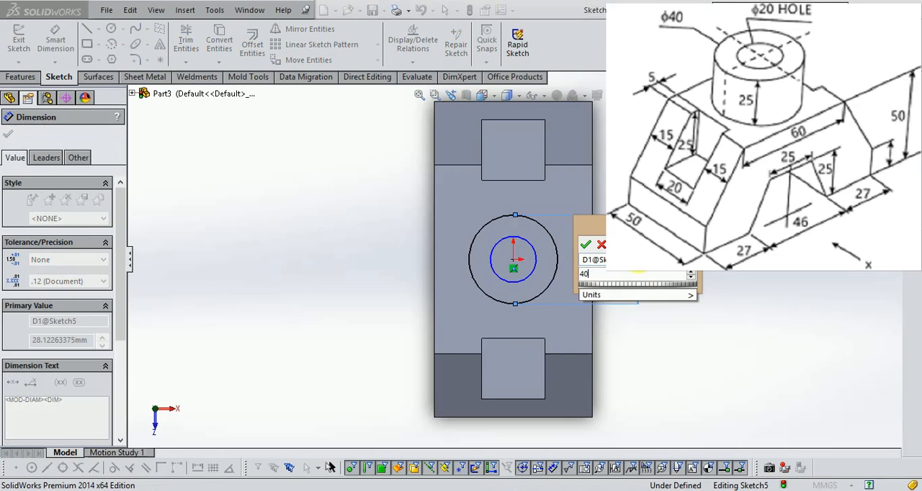
pyautogui.press('Return')
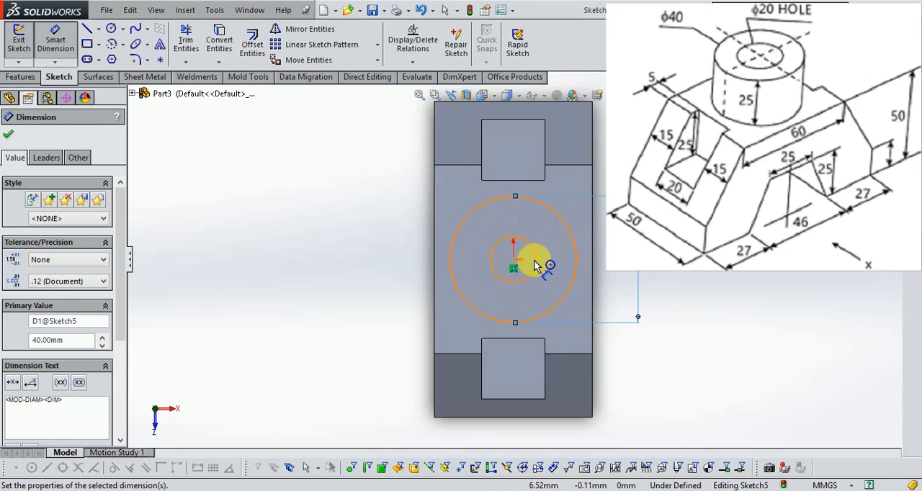
pyautogui.click(535, 266)
pyautogui.click(605, 278)
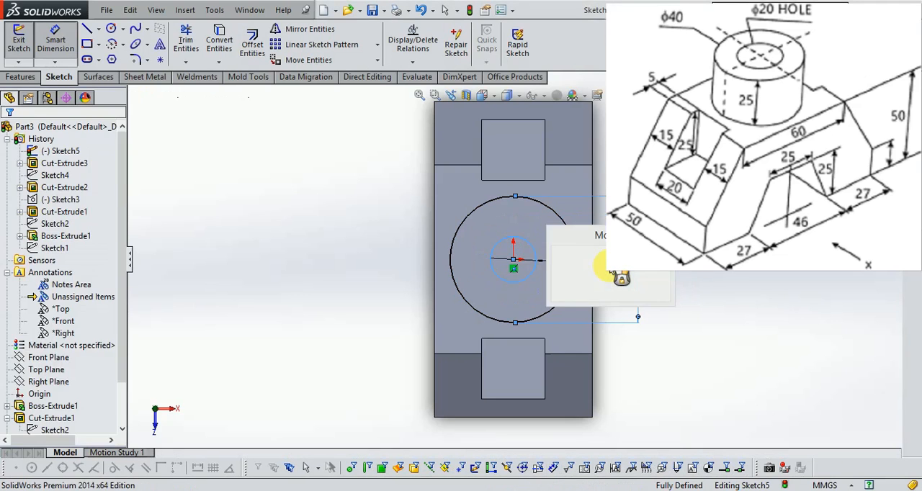
pyautogui.write('20.0')
pyautogui.press('Return')
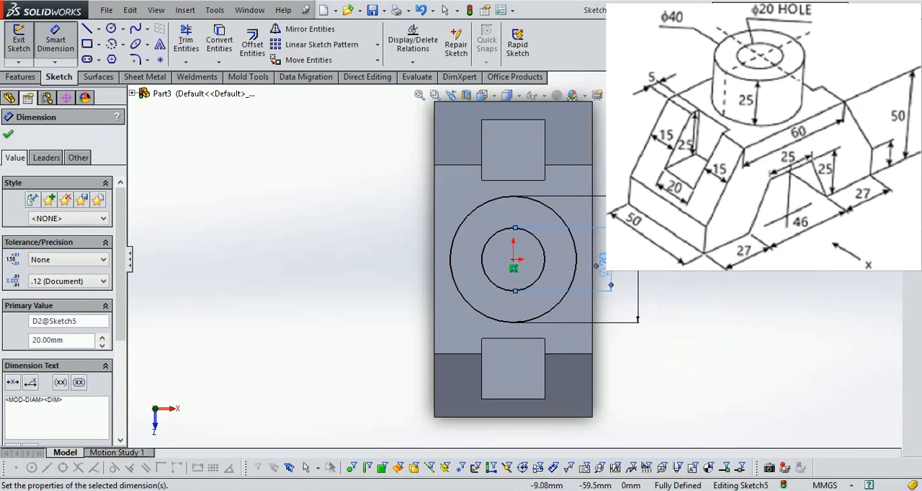
pyautogui.click(282, 490)
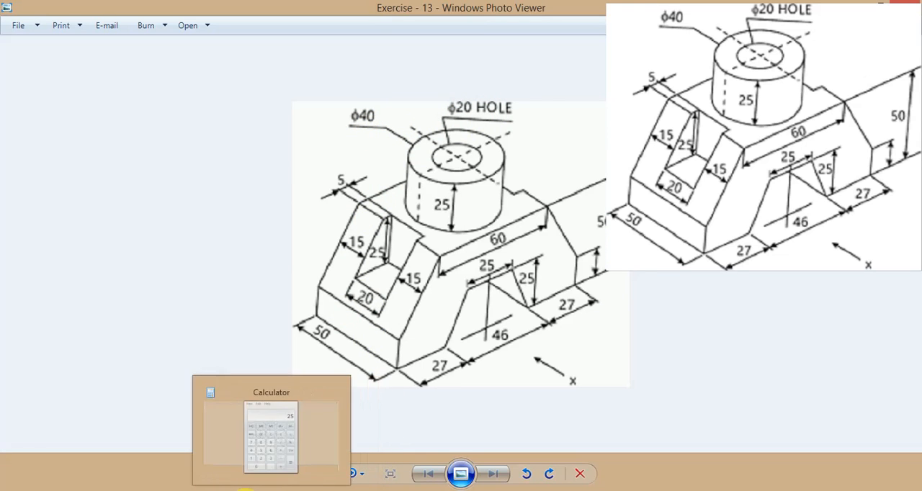
pyautogui.click(225, 489)
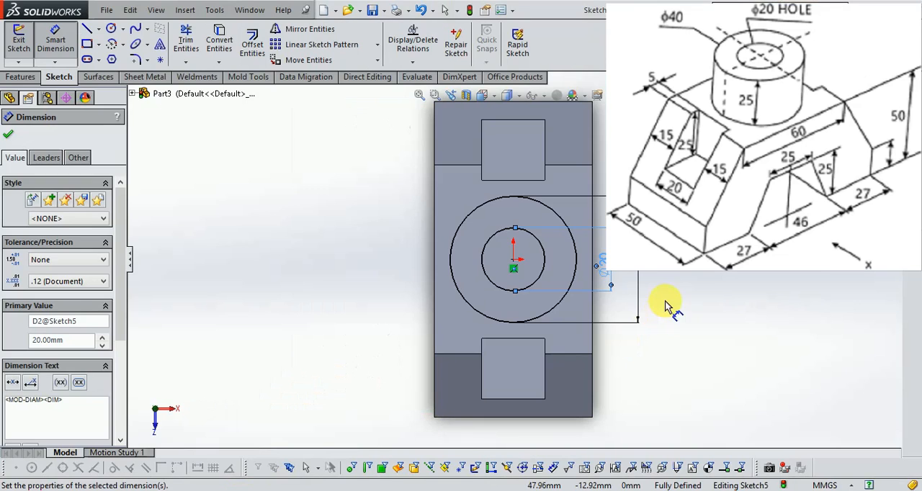
pyautogui.click(886, 111)
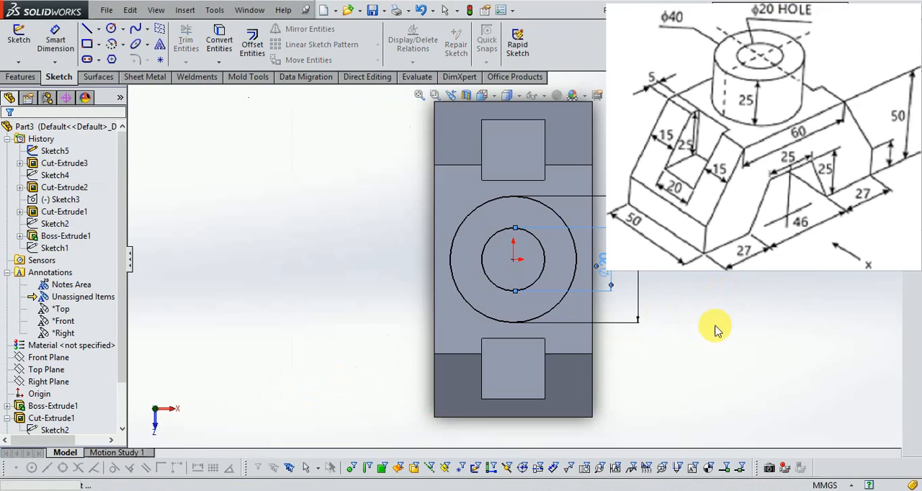
# - Check the boss height on the reference drawing and extrude the two concentric circles 25 mm blind upwards, merged with the block
pyautogui.moveTo(712, 324)
pyautogui.mouseDown(button='middle')
pyautogui.moveTo(670, 212)
pyautogui.moveTo(608, 210)
pyautogui.moveTo(625, 234)
pyautogui.mouseUp(button='middle')
pyautogui.click(8, 77)
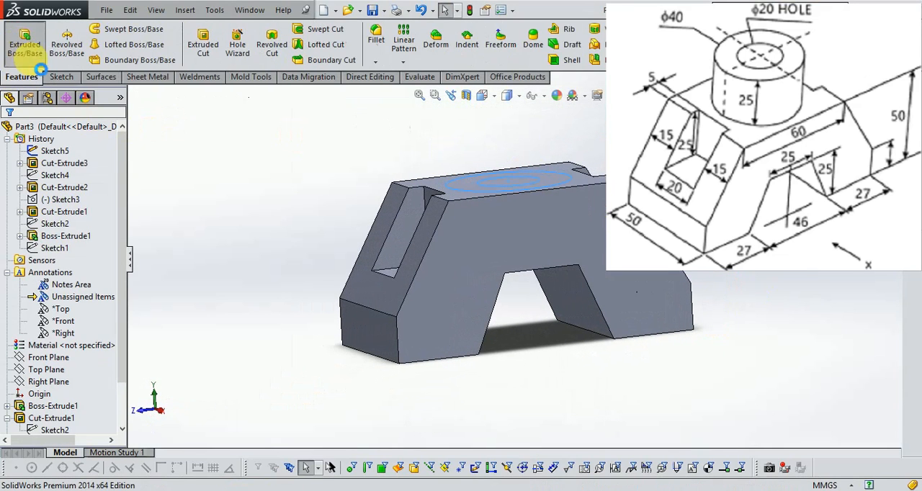
pyautogui.click(24, 43)
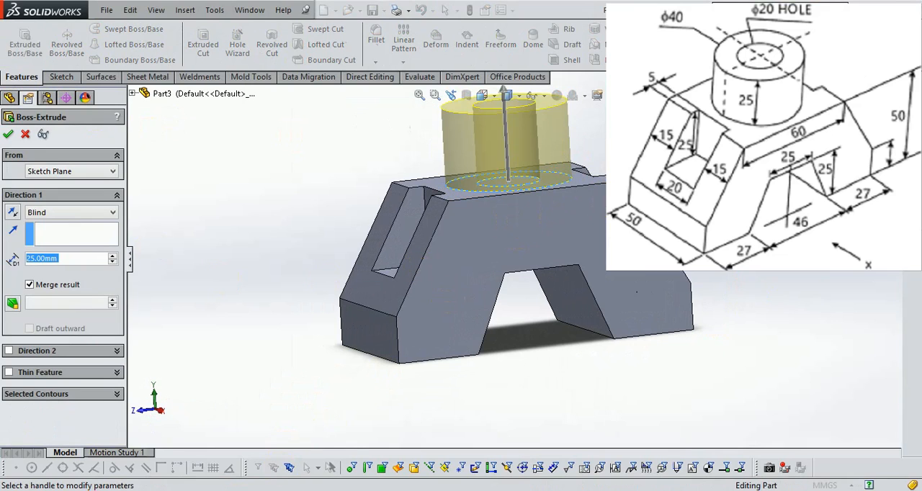
pyautogui.hotkey('alt', 'Tab')
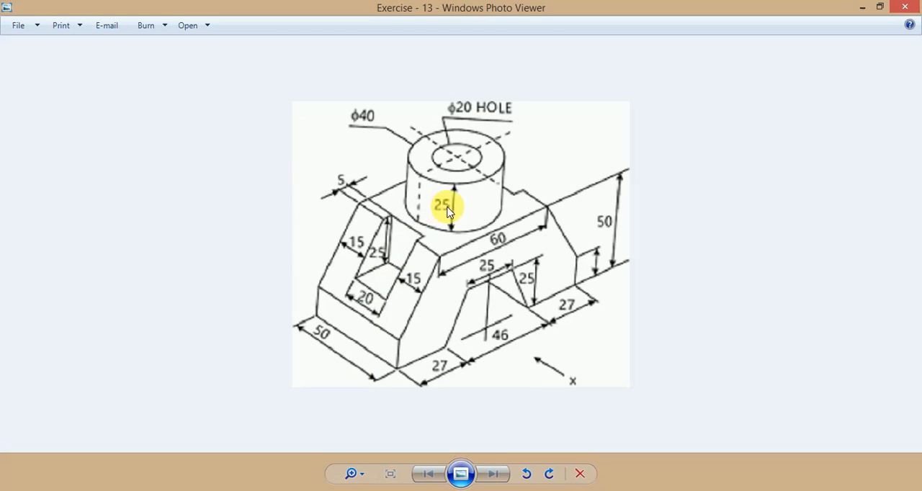
pyautogui.click(216, 484)
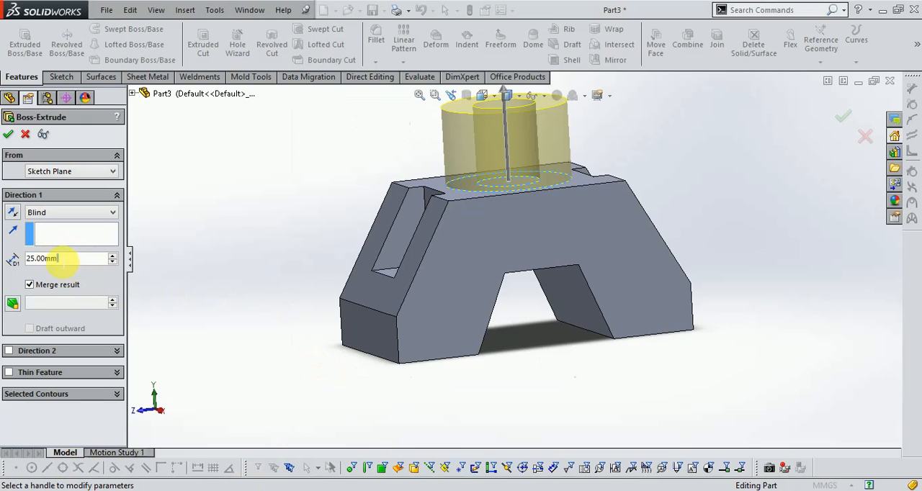
pyautogui.write('25')
pyautogui.press('Return')
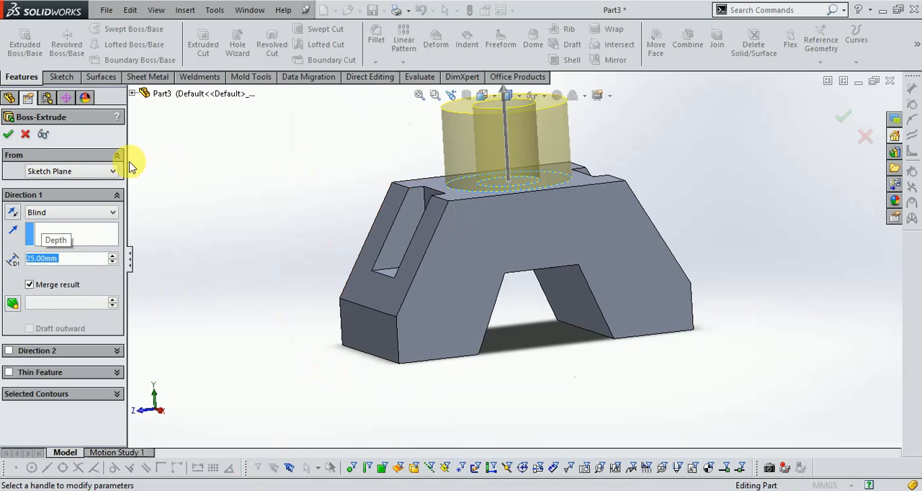
pyautogui.click(10, 135)
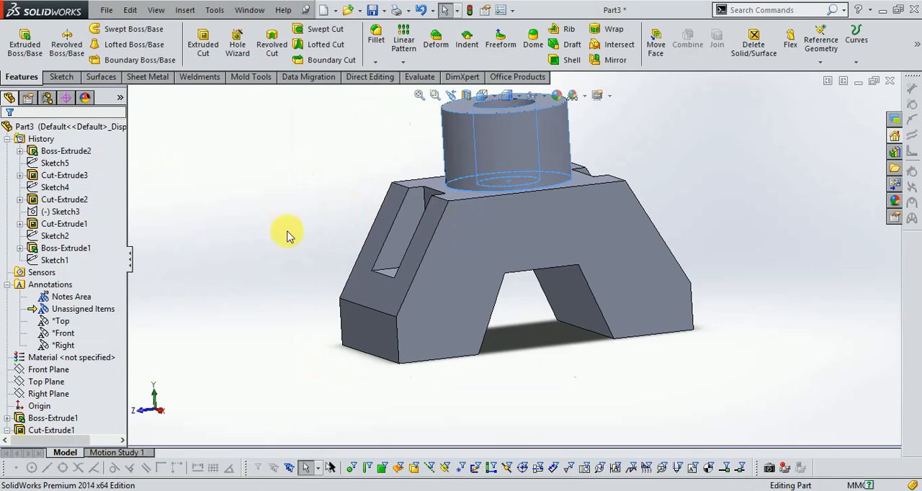
# - Show the part in isometric view and open its appearance colour settings with the whole model selected
pyautogui.moveTo(570, 324); pyautogui.dragTo(601, 302, button='middle')
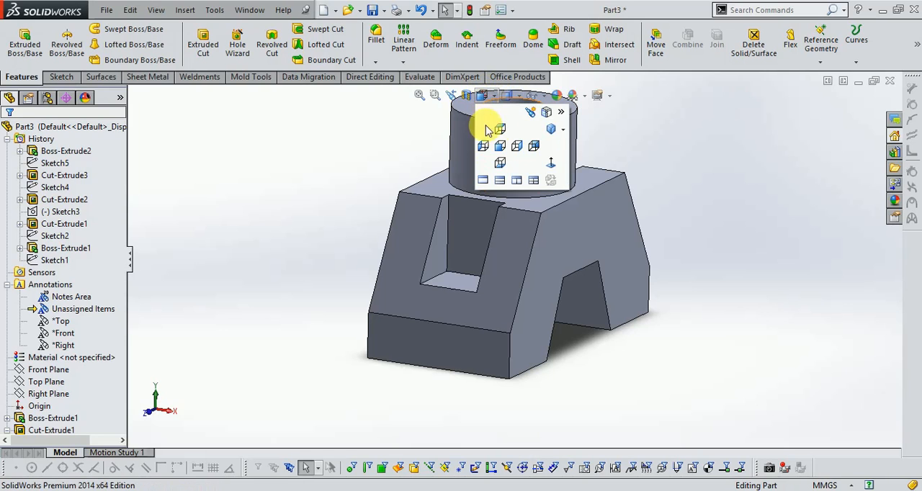
pyautogui.click(551, 129)
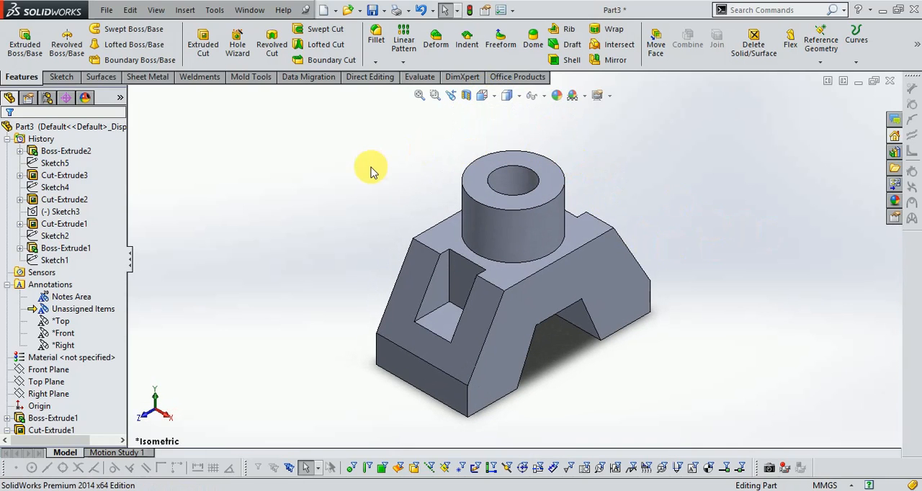
pyautogui.scroll(1, 373, 173)
pyautogui.click(557, 96)
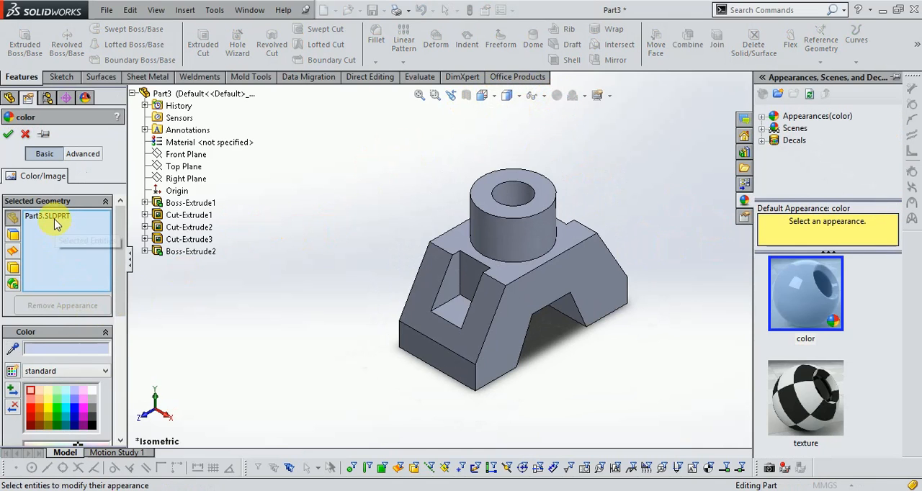
pyautogui.moveTo(322, 145); pyautogui.dragTo(656, 417)
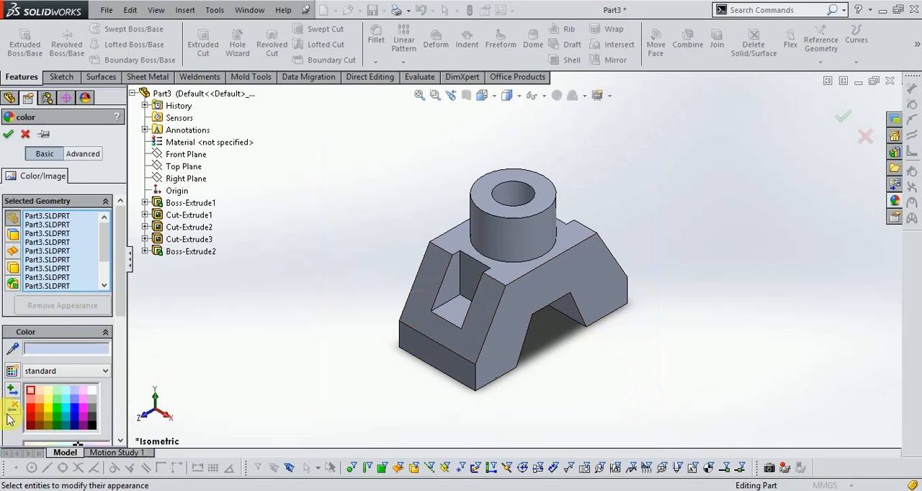
# - Try a medium blue from the standard colour swatches on the whole part
pyautogui.click(75, 401)
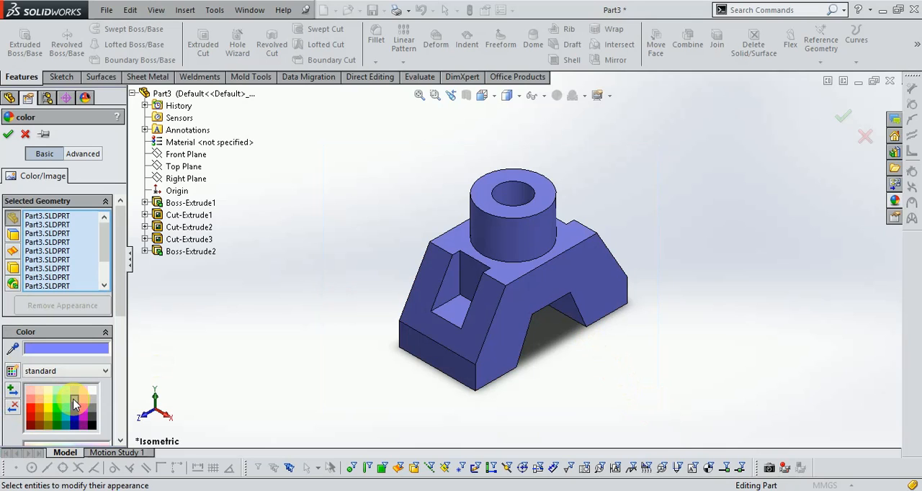
pyautogui.click(58, 372)
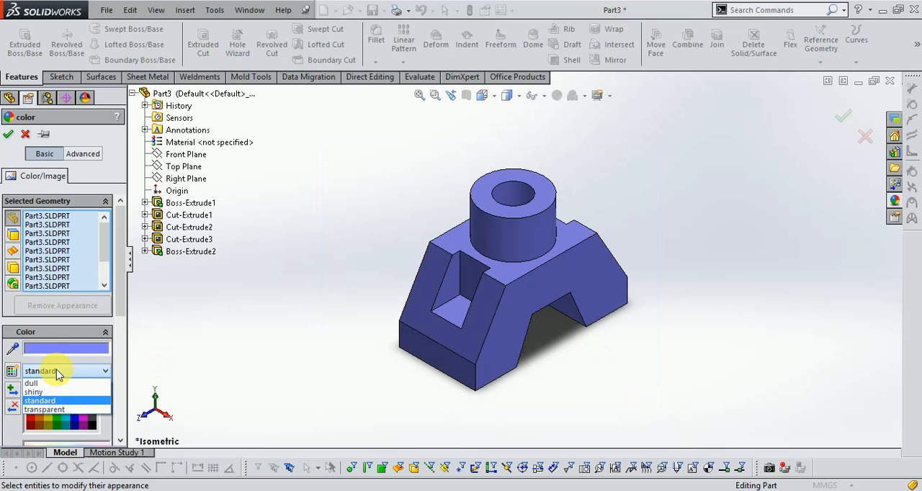
pyautogui.click(58, 371)
pyautogui.click(12, 370)
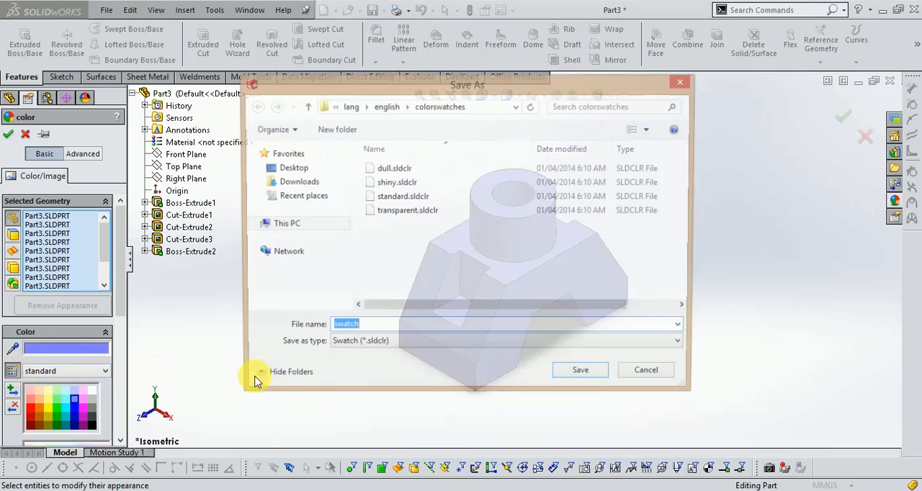
pyautogui.click(621, 375)
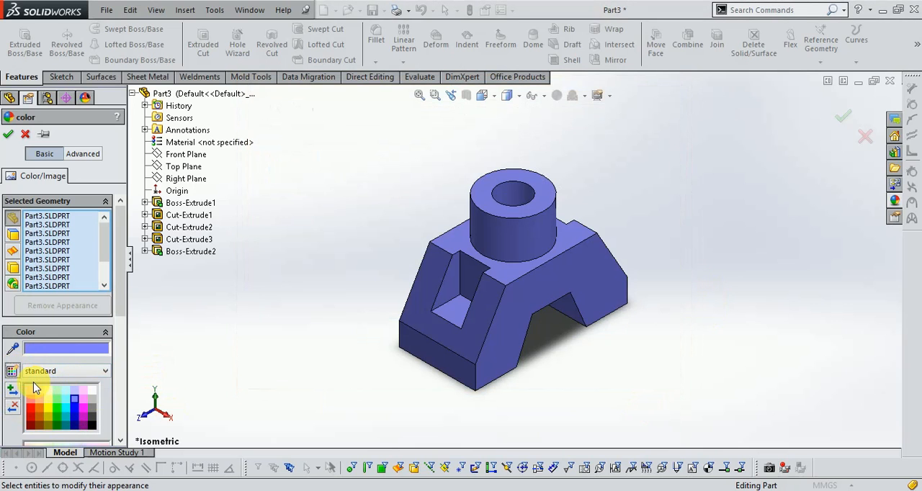
# - Set the part's colour to the basic orange with red 255, green 128 and blue 0
pyautogui.click(62, 349)
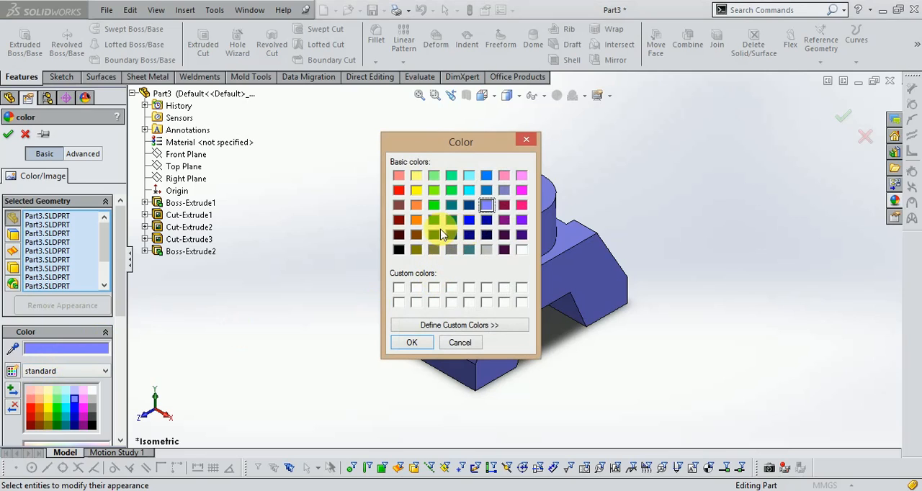
pyautogui.click(424, 325)
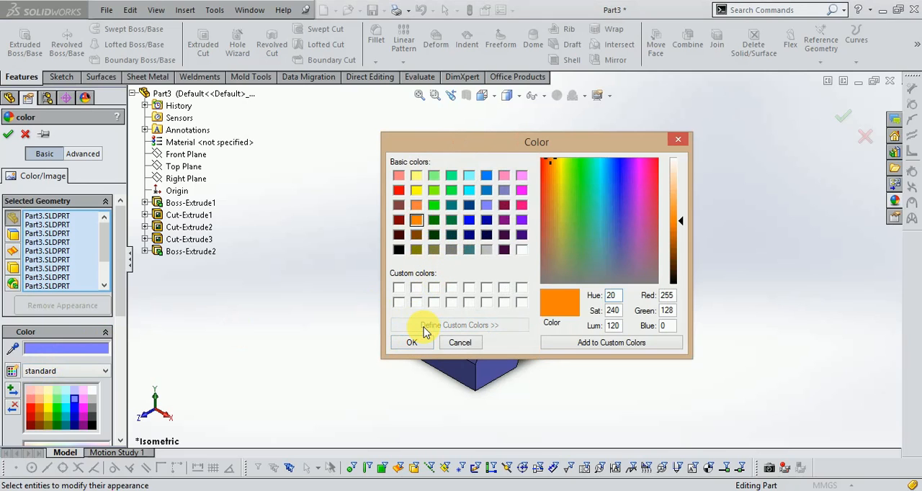
pyautogui.click(413, 343)
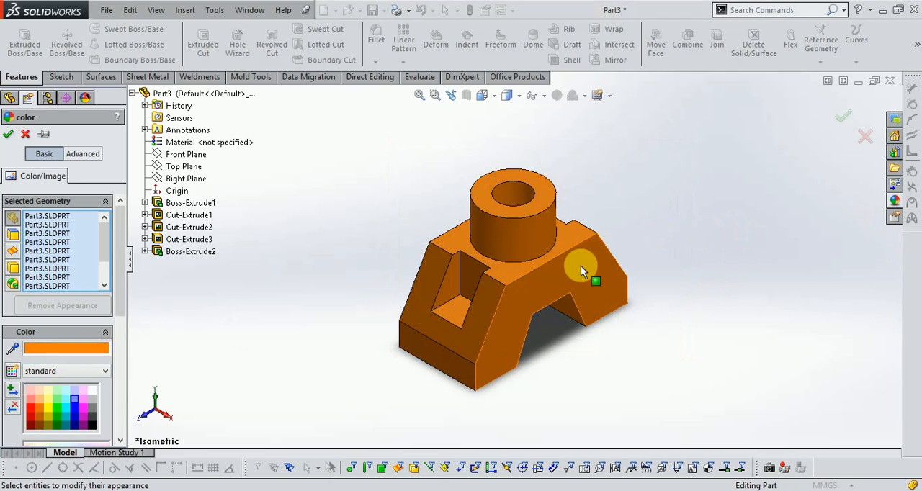
pyautogui.scroll(-2, 643, 252)
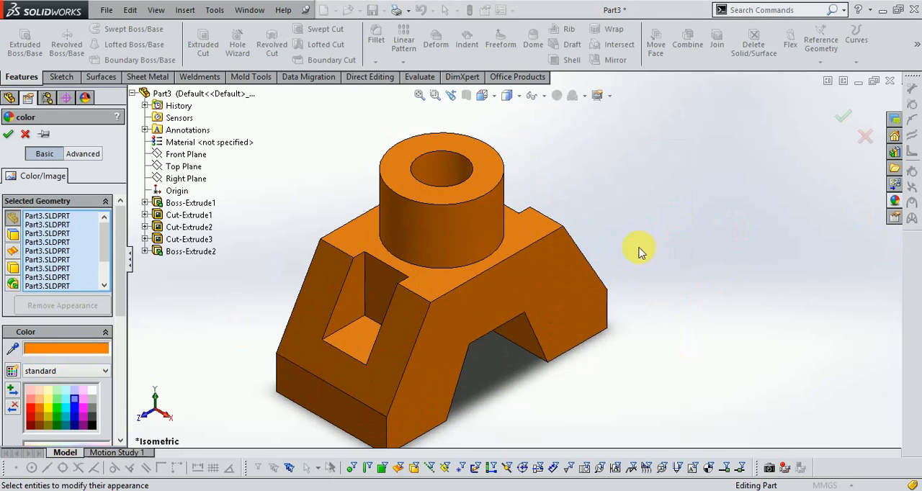
pyautogui.scroll(1, 347, 261)
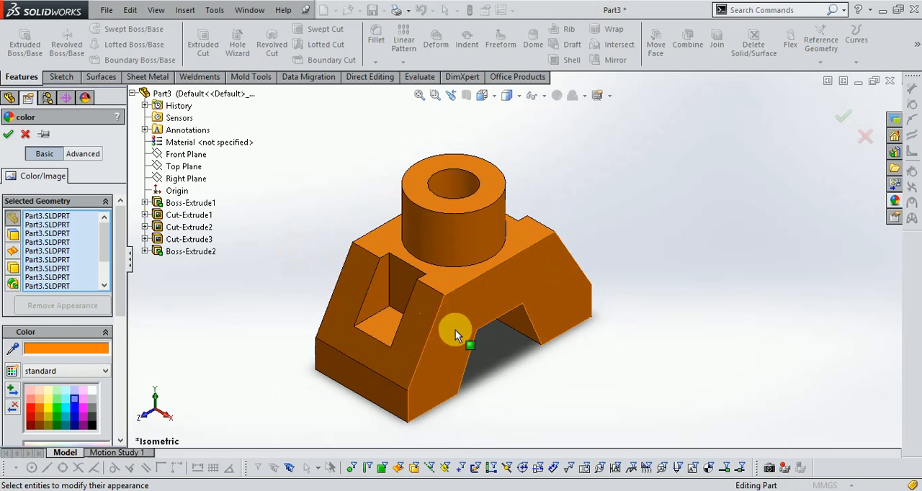
pyautogui.scroll(-1, 454, 331)
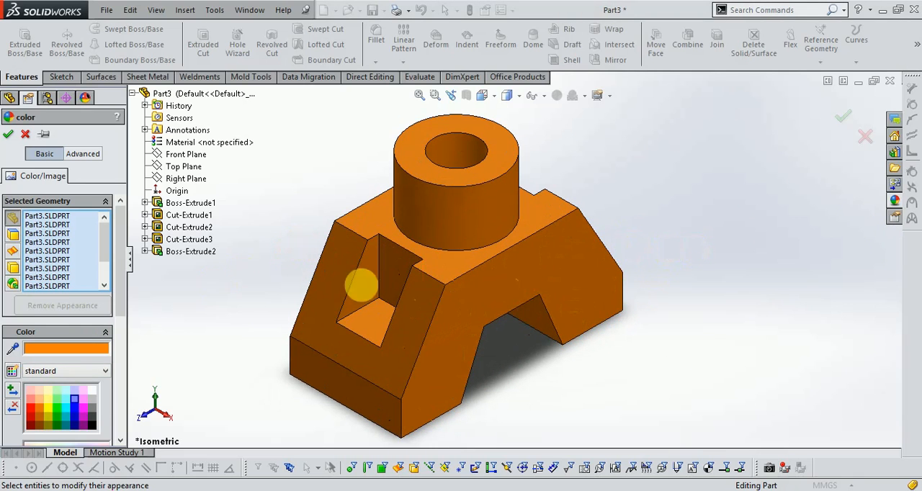
pyautogui.scroll(1, 303, 295)
pyautogui.scroll(-1, 734, 263)
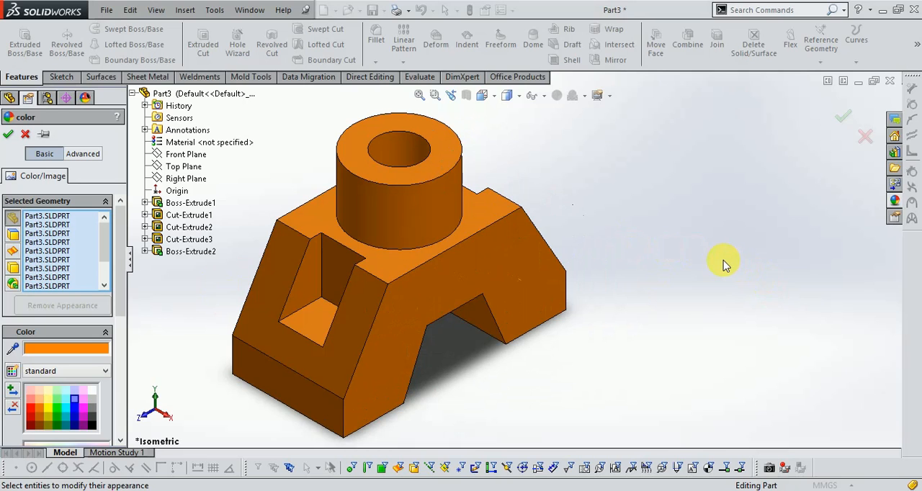
pyautogui.scroll(1, 597, 288)
pyautogui.scroll(-1, 360, 244)
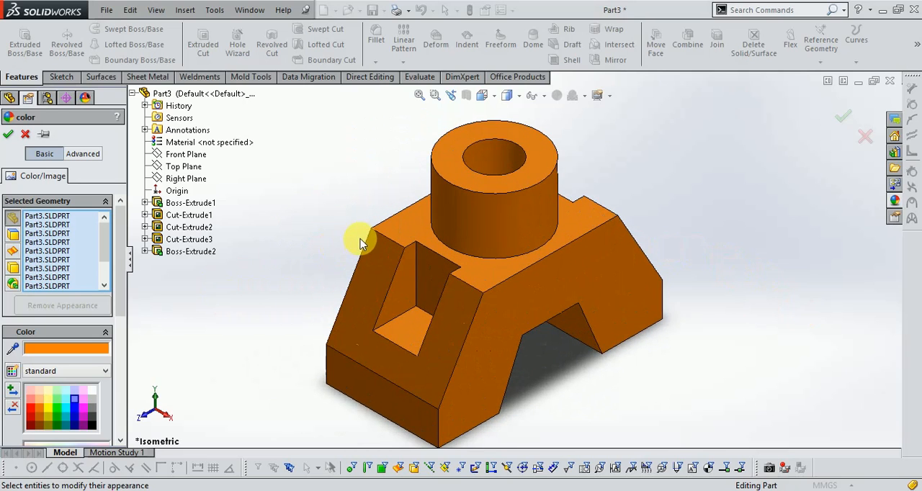